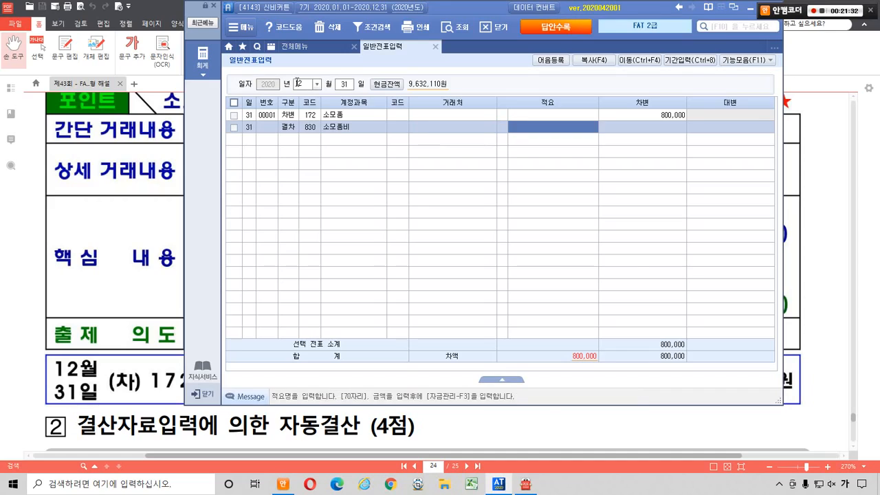
Complete the 830 소모품비 line of the December 31 journal entry as a credit (대변) of 800,000
{"action": "type", "text": "800"}
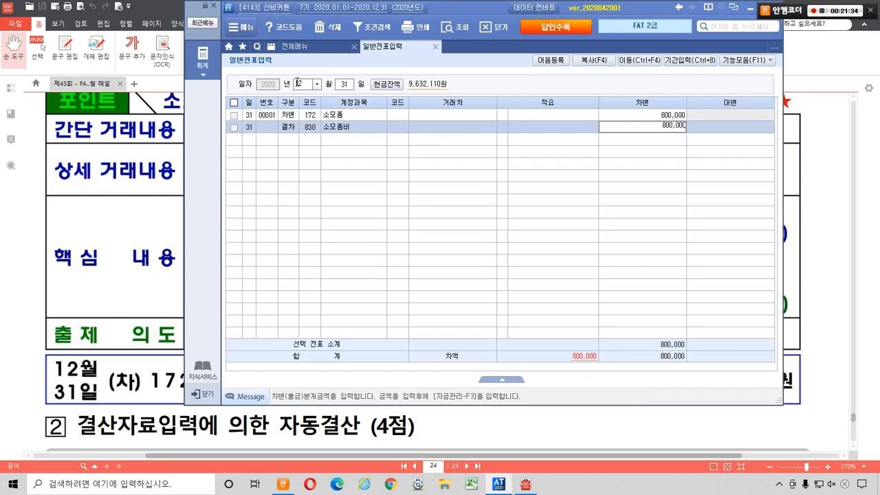
{"action": "key", "text": "Return"}
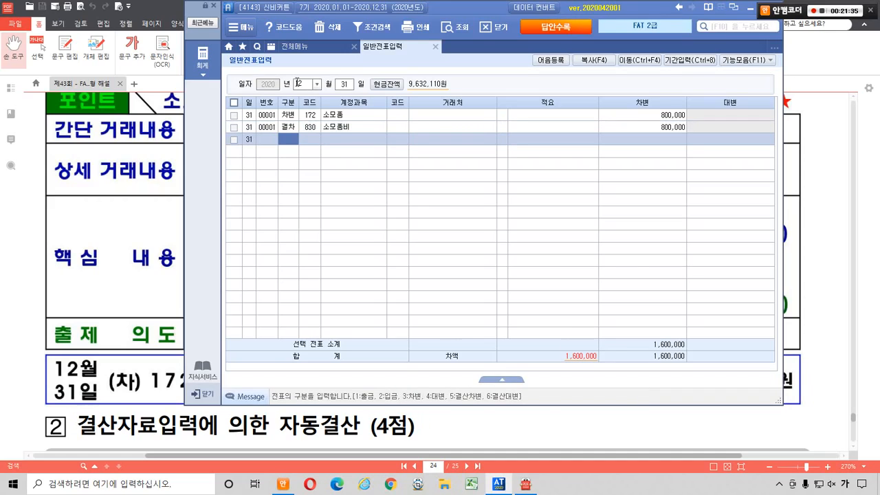
{"action": "left_click", "coordinate": [285, 127]}
{"action": "type", "text": "4"}
{"action": "key", "text": "Return"}
{"action": "key", "text": "Return"}
{"action": "key", "text": "Return"}
{"action": "key", "text": "Return"}
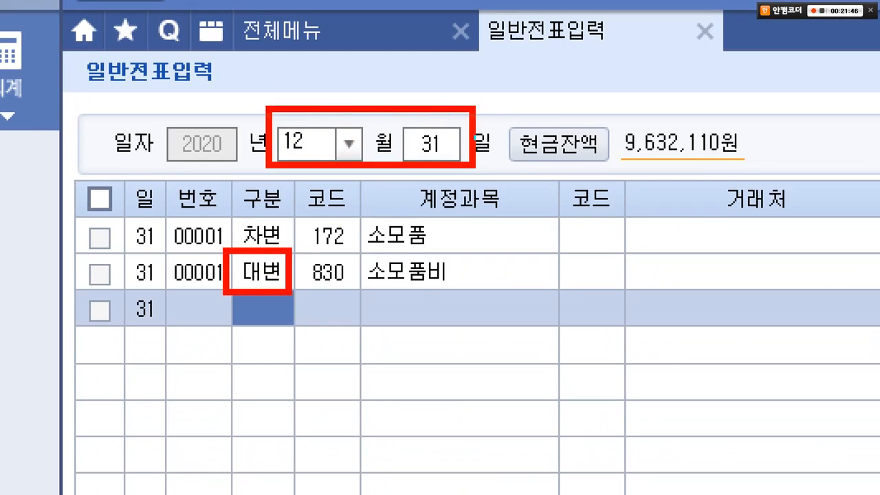
{"action": "left_click_drag", "start_coordinate": [474, 82], "coordinate": [527, 73]}
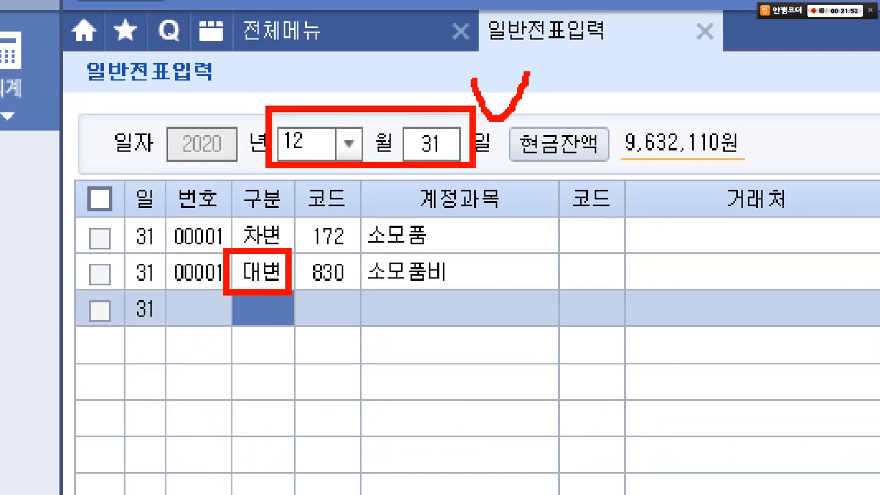
{"action": "left_click_drag", "start_coordinate": [208, 208], "coordinate": [440, 248]}
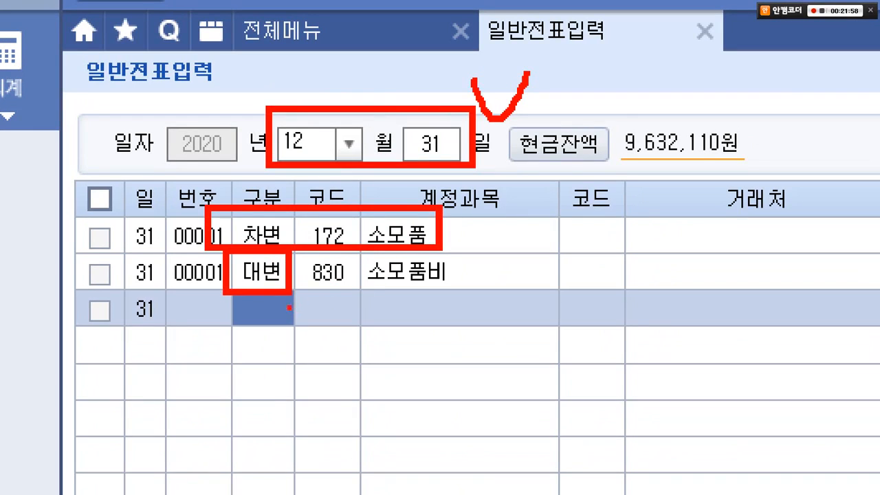
{"action": "left_click_drag", "start_coordinate": [241, 289], "coordinate": [462, 289]}
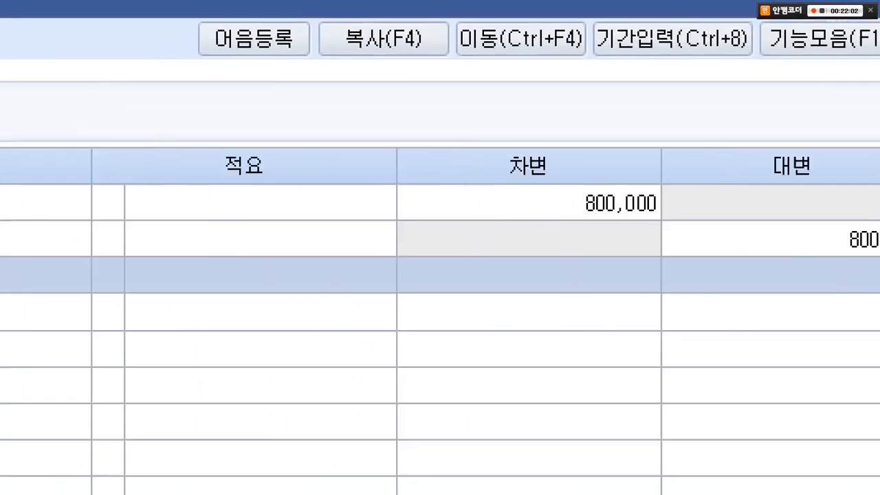
{"action": "left_click", "coordinate": [772, 75]}
{"action": "left_click_drag", "start_coordinate": [442, 254], "coordinate": [424, 242]}
{"action": "mouse_move", "coordinate": [659, 281]}
{"action": "left_mouse_down"}
{"action": "mouse_move", "coordinate": [560, 250]}
{"action": "mouse_move", "coordinate": [653, 280]}
{"action": "left_mouse_up"}
{"action": "key", "text": "Escape"}
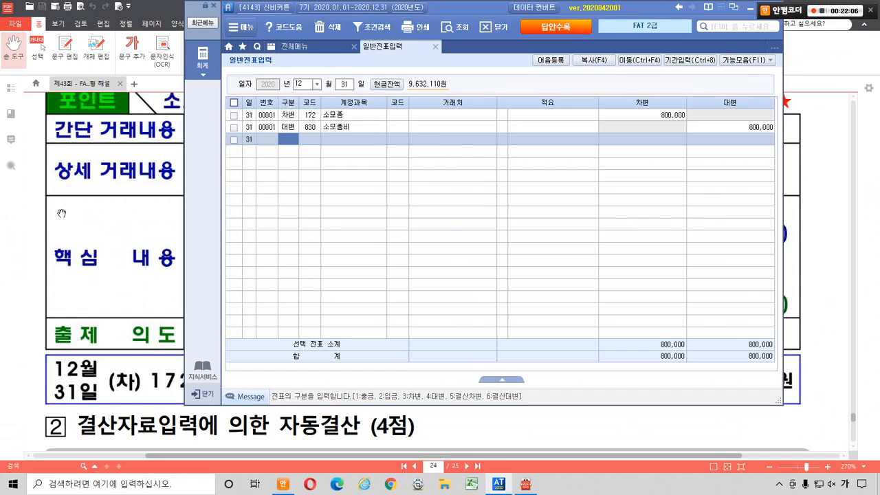
Switch to the PDF answer guide and examine the inventory table and task text of the 결산자료입력 automatic closing question
{"action": "left_click", "coordinate": [40, 216]}
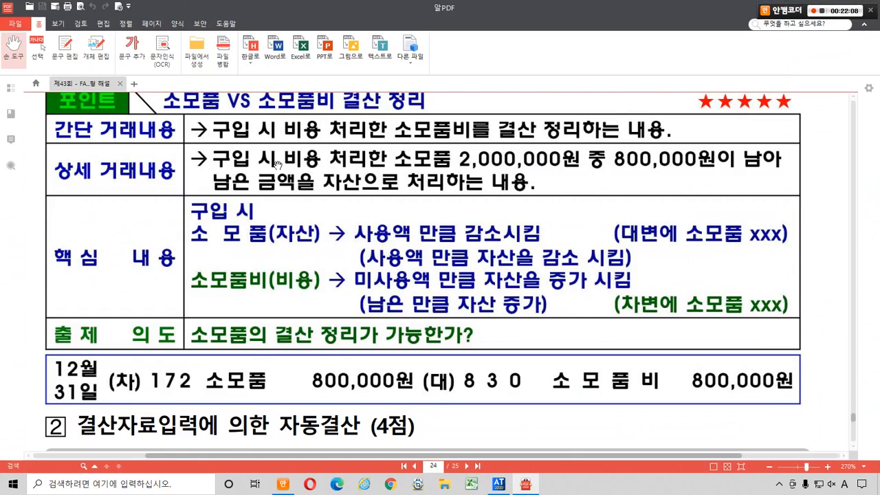
{"action": "scroll", "coordinate": [278, 166], "scroll_direction": "down", "scroll_amount": 3}
{"action": "scroll", "coordinate": [278, 166], "scroll_direction": "down", "scroll_amount": 1}
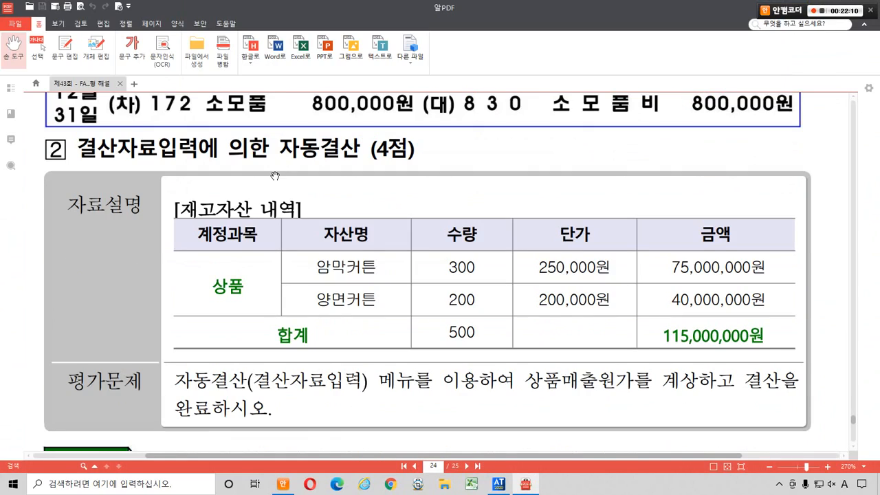
{"action": "mouse_move", "coordinate": [238, 224]}
{"action": "left_mouse_down"}
{"action": "mouse_move", "coordinate": [223, 183]}
{"action": "mouse_move", "coordinate": [231, 218]}
{"action": "left_mouse_up"}
{"action": "mouse_move", "coordinate": [235, 297]}
{"action": "left_mouse_down"}
{"action": "mouse_move", "coordinate": [234, 282]}
{"action": "mouse_move", "coordinate": [220, 310]}
{"action": "mouse_move", "coordinate": [251, 275]}
{"action": "mouse_move", "coordinate": [227, 273]}
{"action": "left_mouse_up"}
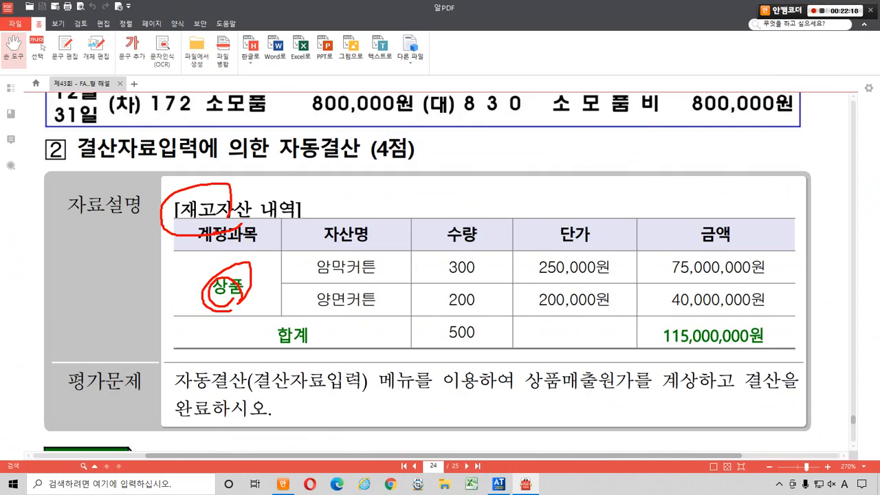
{"action": "left_click_drag", "start_coordinate": [446, 309], "coordinate": [456, 310]}
{"action": "mouse_move", "coordinate": [524, 303]}
{"action": "left_mouse_down"}
{"action": "mouse_move", "coordinate": [508, 313]}
{"action": "mouse_move", "coordinate": [553, 263]}
{"action": "left_mouse_up"}
{"action": "mouse_move", "coordinate": [642, 299]}
{"action": "left_mouse_down"}
{"action": "mouse_move", "coordinate": [631, 293]}
{"action": "mouse_move", "coordinate": [781, 354]}
{"action": "left_mouse_up"}
{"action": "left_click_drag", "start_coordinate": [731, 300], "coordinate": [756, 292]}
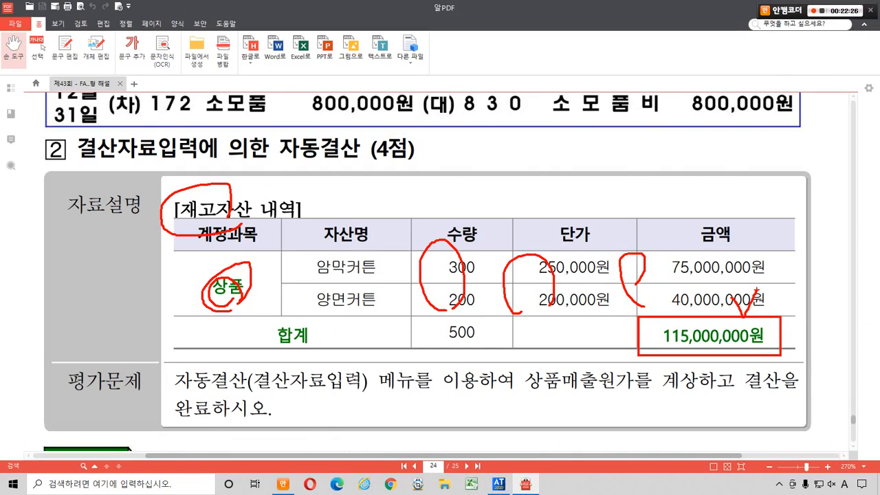
{"action": "left_click_drag", "start_coordinate": [187, 398], "coordinate": [416, 397]}
{"action": "left_click_drag", "start_coordinate": [517, 397], "coordinate": [774, 396]}
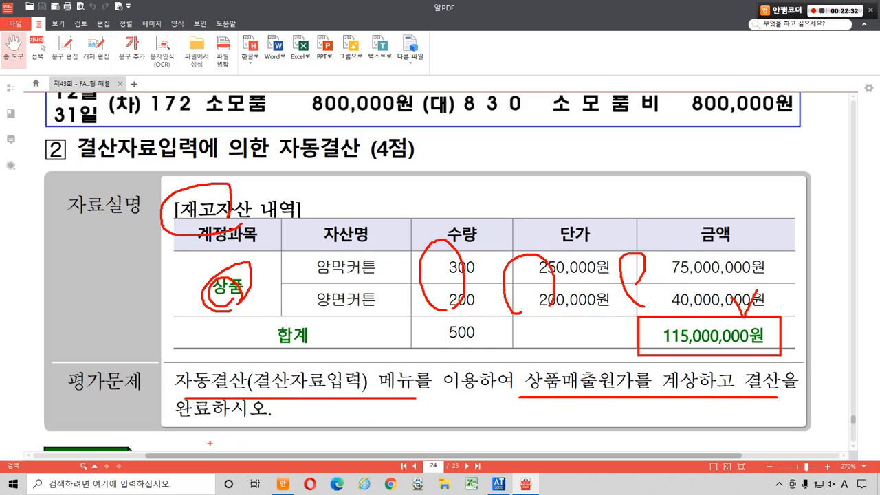
{"action": "left_click_drag", "start_coordinate": [177, 424], "coordinate": [262, 425]}
{"action": "key", "text": "Escape"}
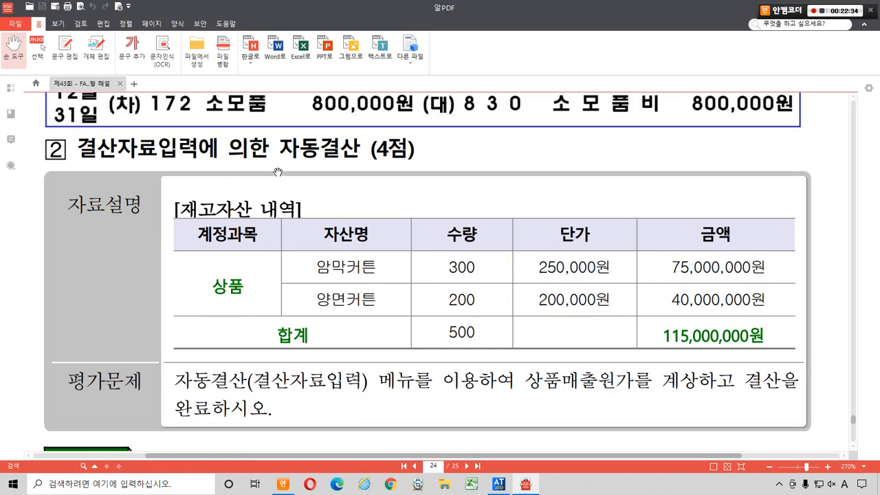
Read the 포인트 procedure for calculating cost of sales through automatic closing
{"action": "scroll", "coordinate": [301, 173], "scroll_direction": "down", "scroll_amount": 5}
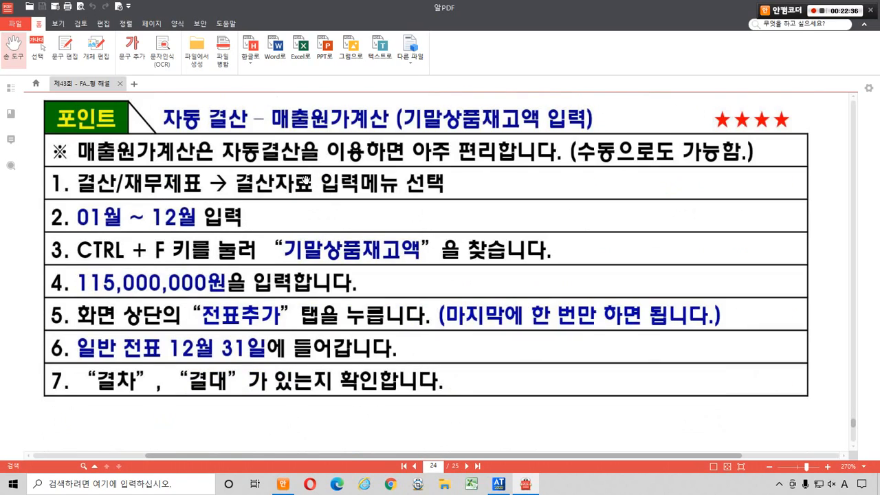
{"action": "mouse_move", "coordinate": [463, 417]}
{"action": "left_mouse_down"}
{"action": "mouse_move", "coordinate": [347, 429]}
{"action": "mouse_move", "coordinate": [103, 249]}
{"action": "mouse_move", "coordinate": [415, 138]}
{"action": "mouse_move", "coordinate": [408, 384]}
{"action": "left_mouse_up"}
{"action": "left_click_drag", "start_coordinate": [525, 206], "coordinate": [566, 183]}
{"action": "key", "text": "Escape"}
Switch back to the accounting program and open the 결산자료입력 screen
{"action": "key", "text": "alt+Tab"}
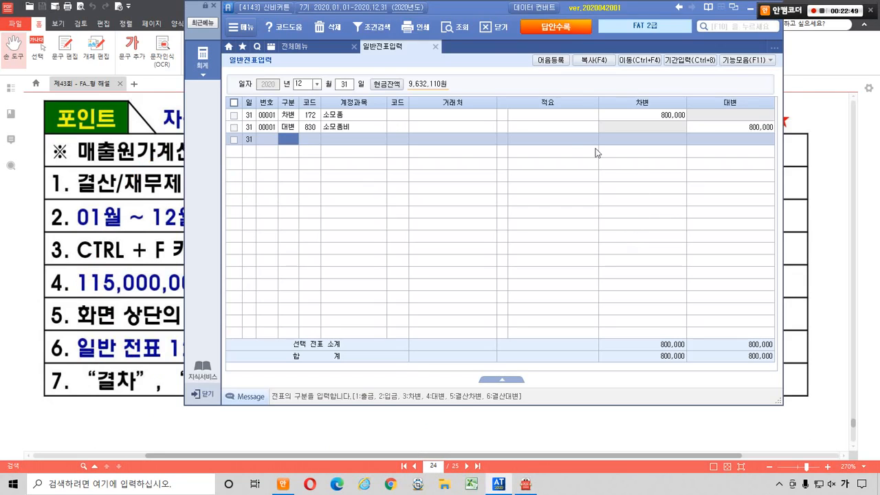
{"action": "left_click", "coordinate": [292, 45]}
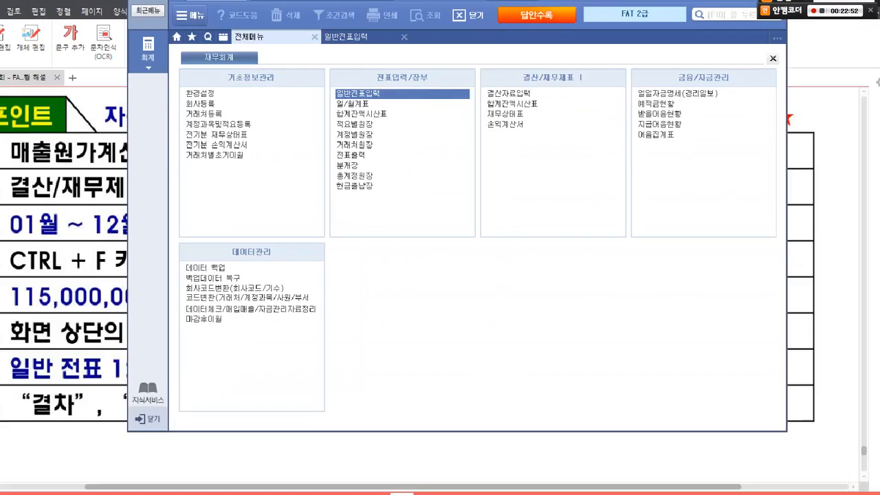
{"action": "left_click_drag", "start_coordinate": [131, 26], "coordinate": [288, 84]}
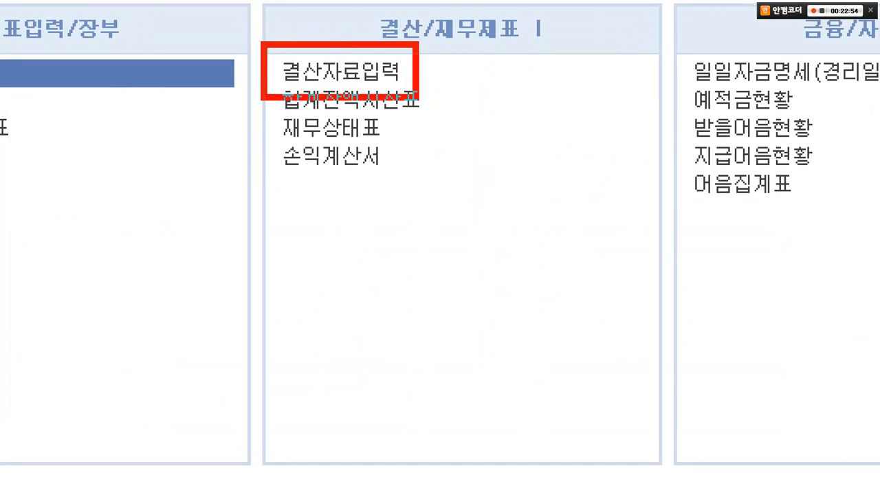
{"action": "left_click_drag", "start_coordinate": [403, 79], "coordinate": [513, 206]}
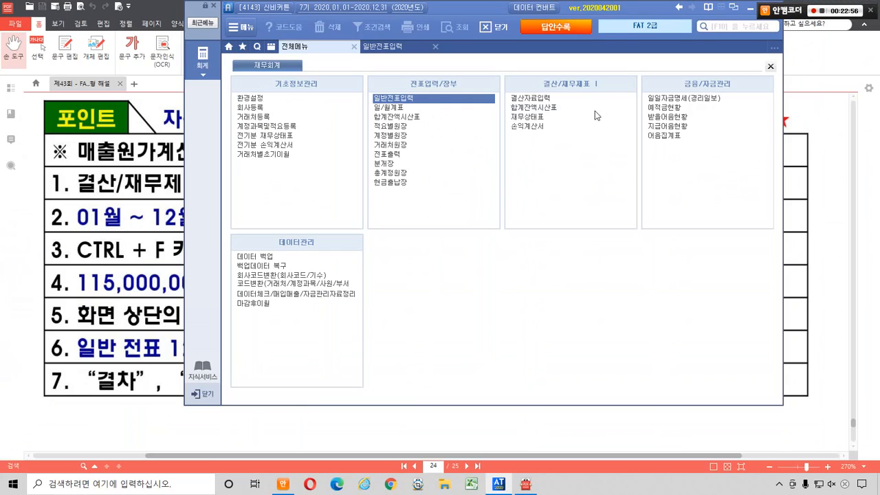
{"action": "left_click", "coordinate": [530, 98]}
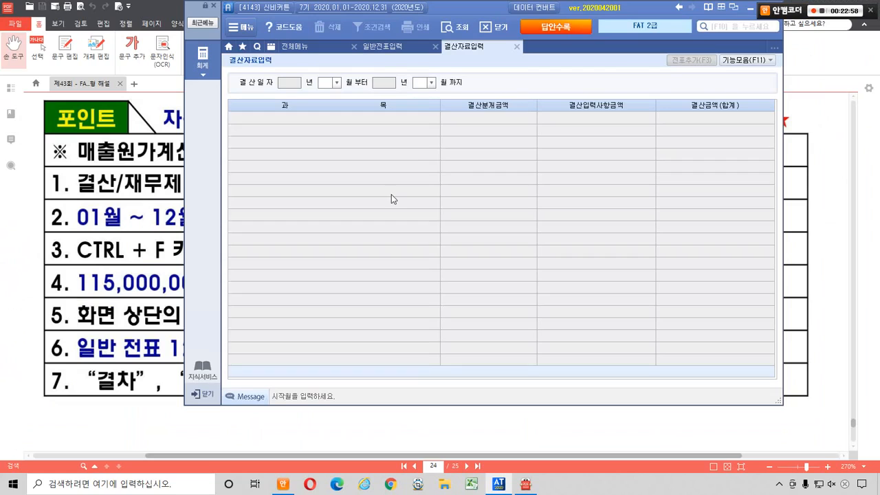
Set the closing period from month 01 to month 12 and accept the 매출원가 및 경비선택 settings without adding a code
{"action": "type", "text": "01"}
{"action": "key", "text": "Return"}
{"action": "type", "text": "12"}
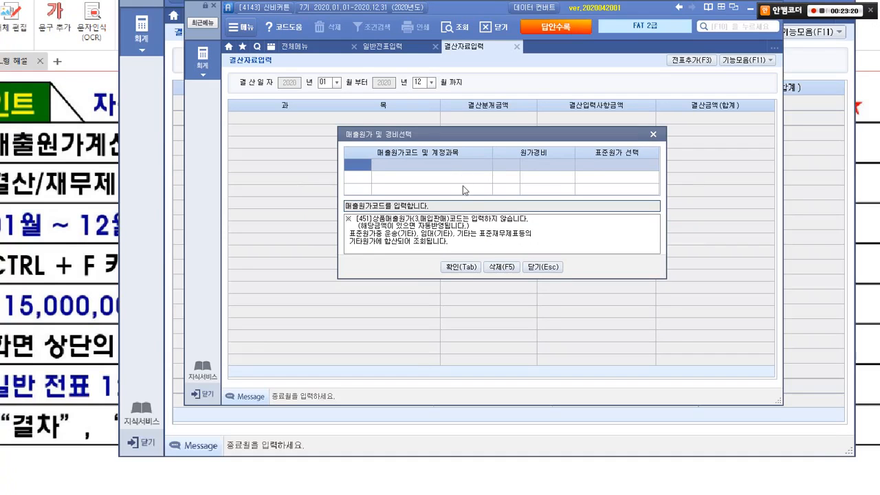
{"action": "key", "text": "Tab"}
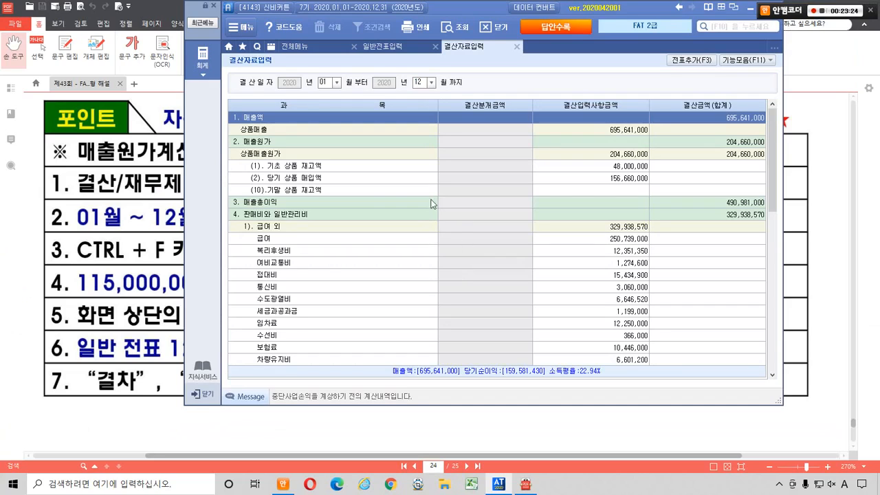
Search the closing data for "기말상품" to locate the 기말 상품 재고액 row, and close the search
{"action": "left_click", "coordinate": [343, 189]}
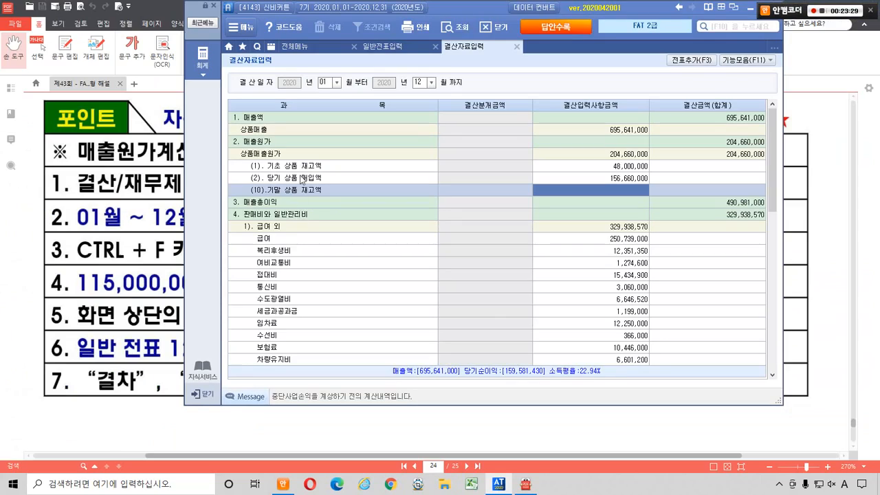
{"action": "left_click", "coordinate": [279, 26]}
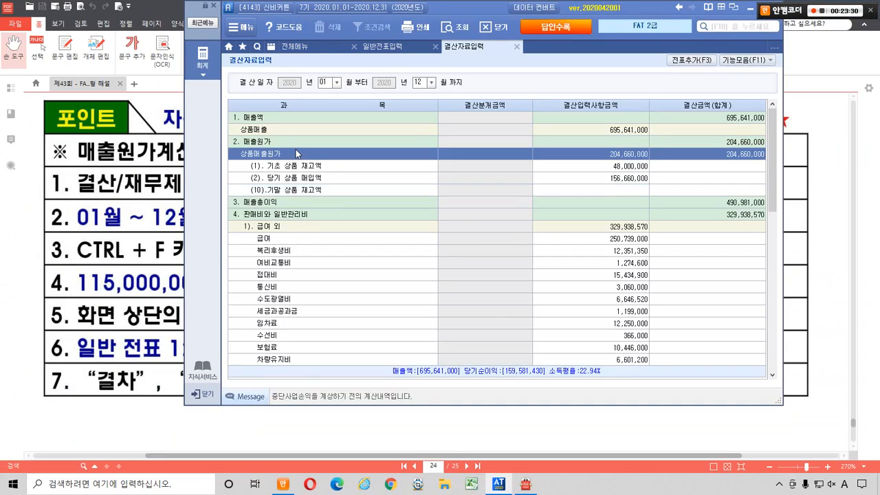
{"action": "key", "text": "ctrl+f"}
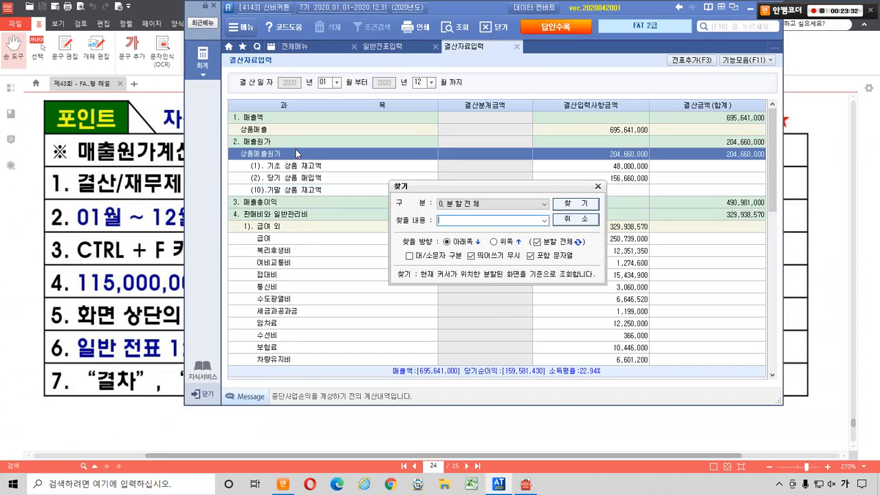
{"action": "type", "text": "기말상품"}
{"action": "key", "text": "Return"}
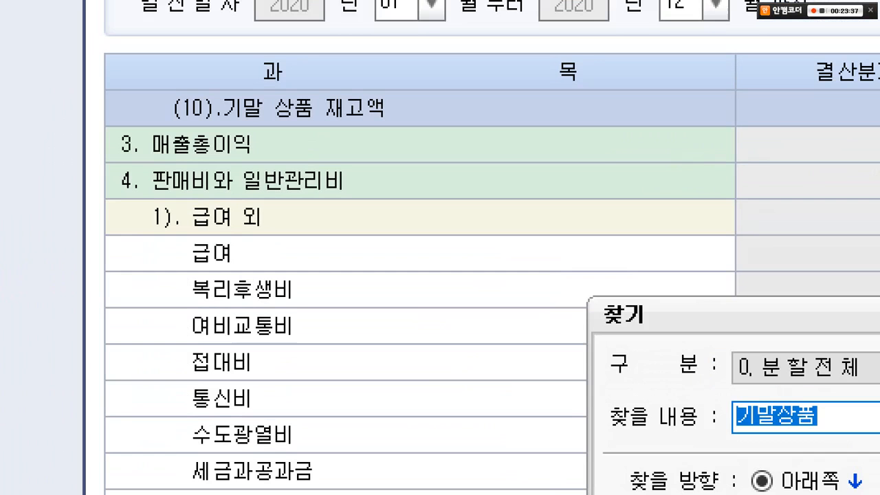
{"action": "mouse_move", "coordinate": [258, 158]}
{"action": "left_mouse_down"}
{"action": "mouse_move", "coordinate": [175, 145]}
{"action": "mouse_move", "coordinate": [365, 97]}
{"action": "mouse_move", "coordinate": [323, 157]}
{"action": "left_mouse_up"}
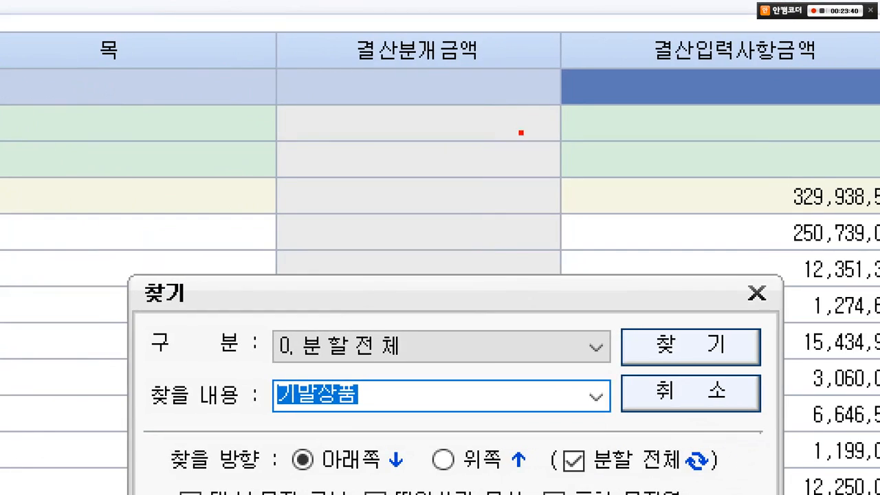
{"action": "left_click_drag", "start_coordinate": [604, 164], "coordinate": [636, 100]}
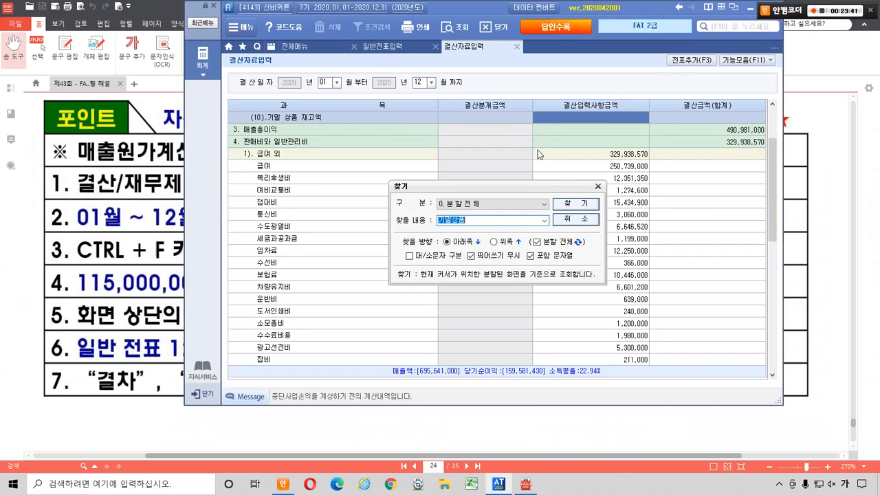
{"action": "left_click", "coordinate": [756, 293]}
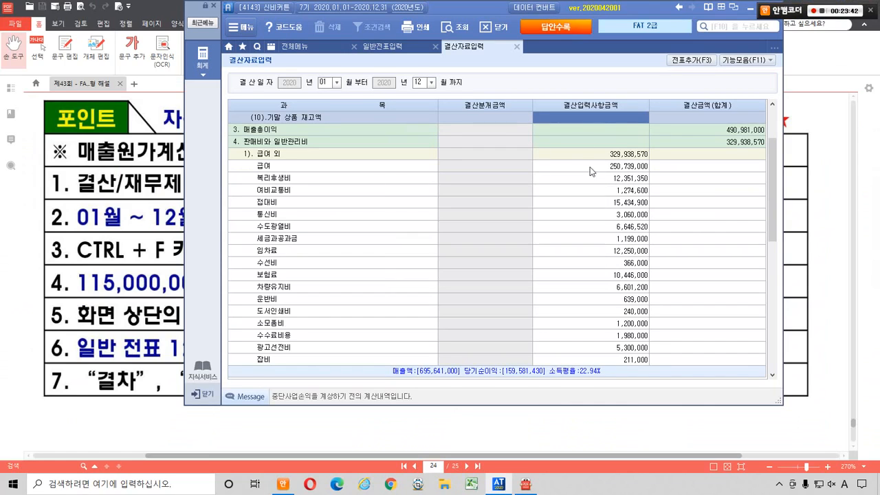
Enter 115,000,000 as the 결산입력사항금액 for 기말 상품 재고액
{"action": "left_click", "coordinate": [576, 114]}
{"action": "type", "text": "115,000,000"}
{"action": "key", "text": "Return"}
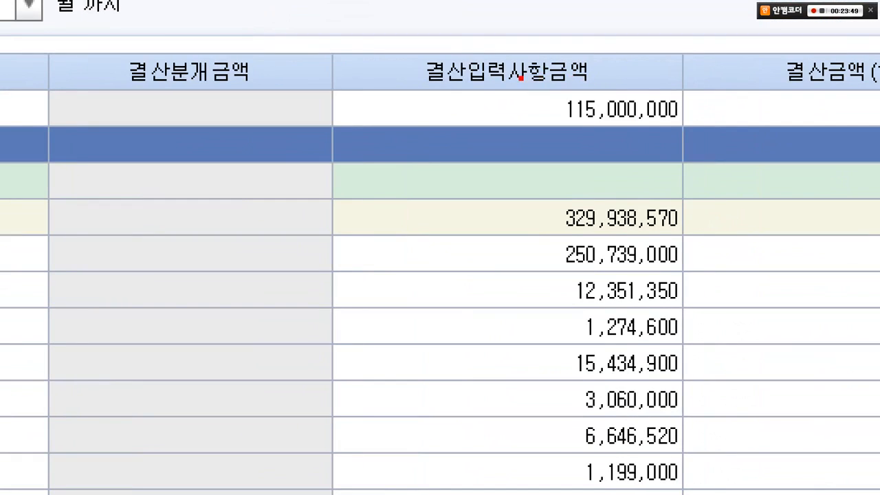
{"action": "mouse_move", "coordinate": [521, 78]}
{"action": "left_mouse_down"}
{"action": "mouse_move", "coordinate": [691, 136]}
{"action": "mouse_move", "coordinate": [698, 149]}
{"action": "left_mouse_up"}
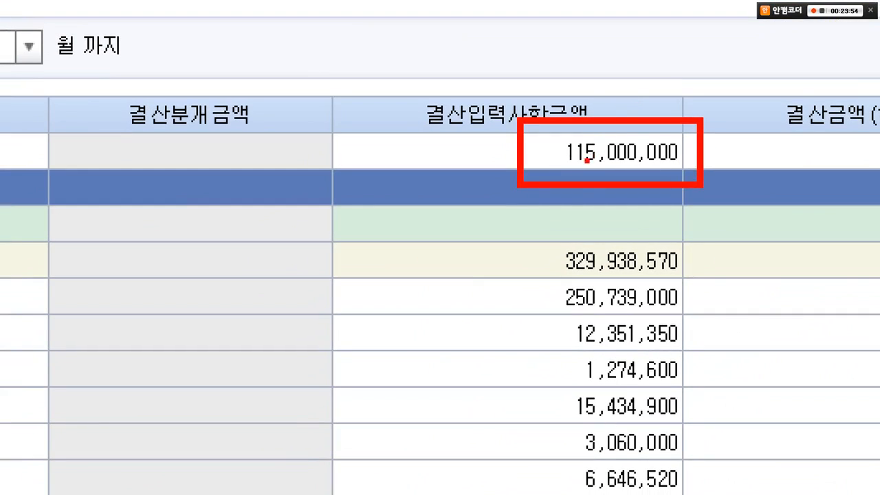
{"action": "left_click_drag", "start_coordinate": [576, 173], "coordinate": [558, 254]}
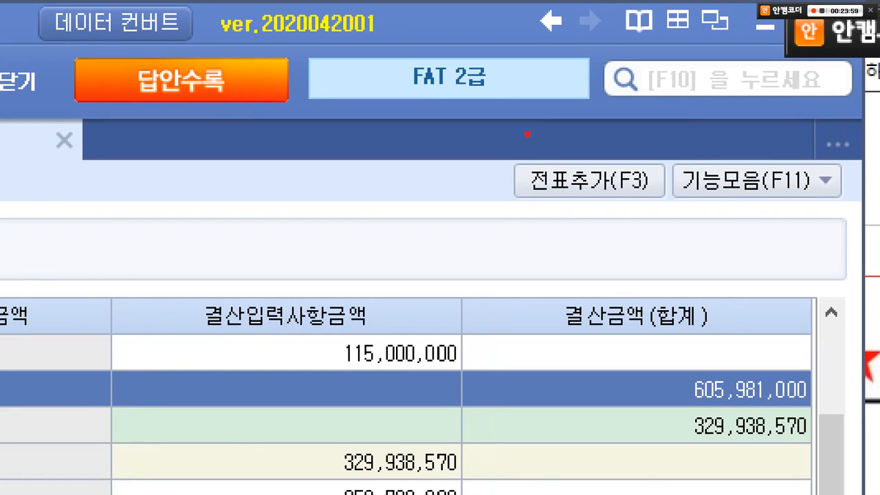
{"action": "left_click_drag", "start_coordinate": [661, 45], "coordinate": [697, 61]}
{"action": "left_click_drag", "start_coordinate": [605, 183], "coordinate": [678, 215]}
{"action": "left_click_drag", "start_coordinate": [639, 303], "coordinate": [623, 191]}
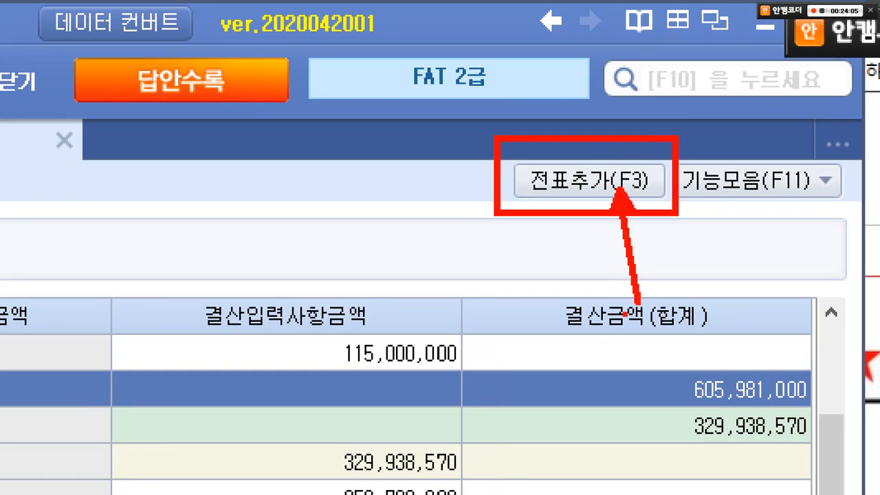
{"action": "left_click_drag", "start_coordinate": [516, 299], "coordinate": [550, 183]}
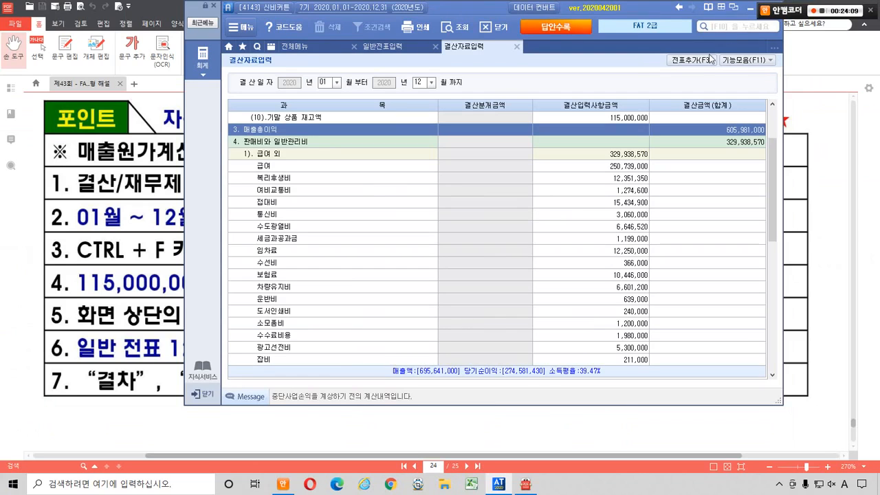
Add the closing entries to the general journal with 전표추가 and confirm
{"action": "key", "text": "F3"}
{"action": "left_click", "coordinate": [416, 268]}
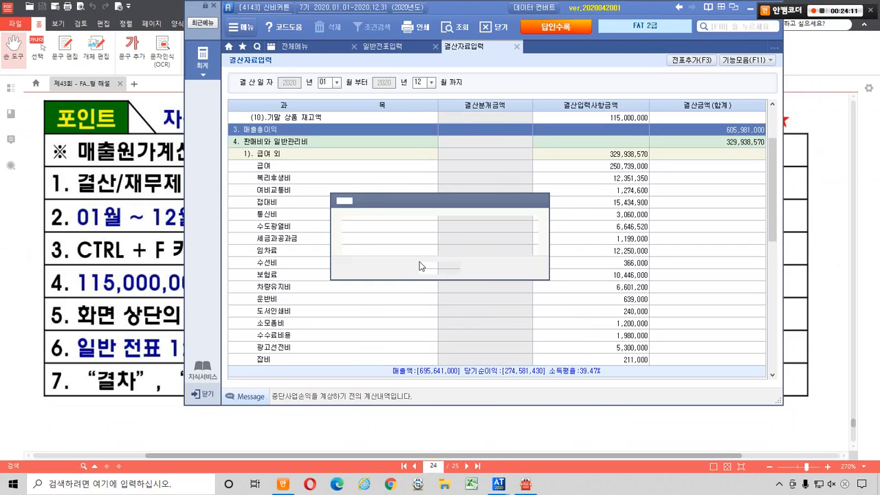
{"action": "left_click", "coordinate": [422, 267]}
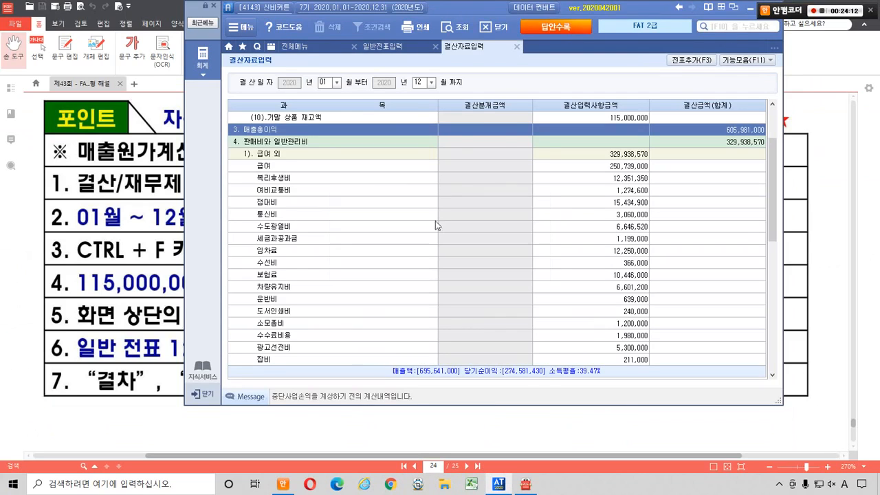
Close 결산자료입력 and reload the 일반전표입력 entries for December 31
{"action": "left_click", "coordinate": [516, 47]}
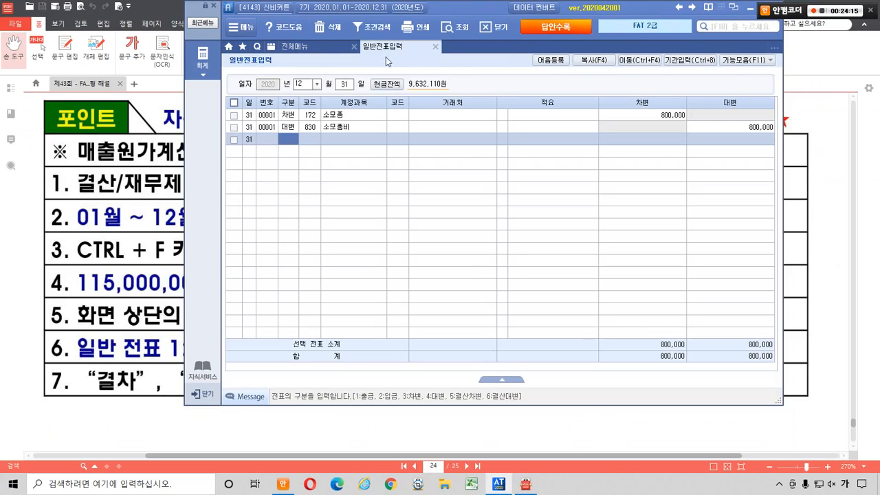
{"action": "left_click", "coordinate": [343, 84]}
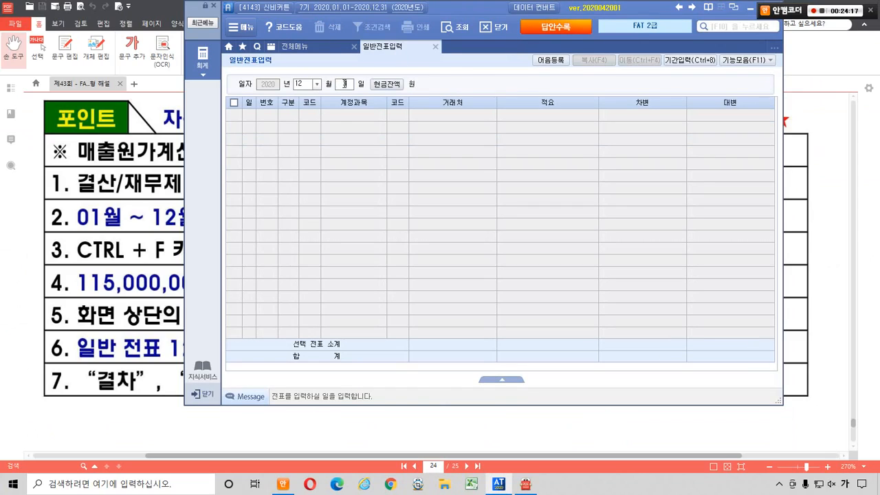
{"action": "key", "text": "Return"}
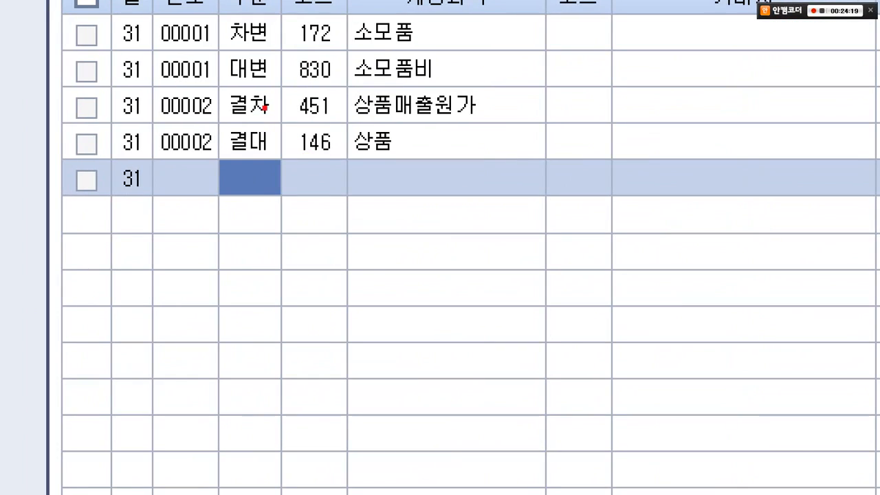
Examine the 결차 and 결대 closing entries for 상품매출원가 and 상품, including their debit and credit amounts
{"action": "left_click_drag", "start_coordinate": [204, 81], "coordinate": [272, 163]}
{"action": "mouse_move", "coordinate": [254, 51]}
{"action": "left_mouse_down"}
{"action": "mouse_move", "coordinate": [261, 77]}
{"action": "mouse_move", "coordinate": [299, 29]}
{"action": "left_mouse_up"}
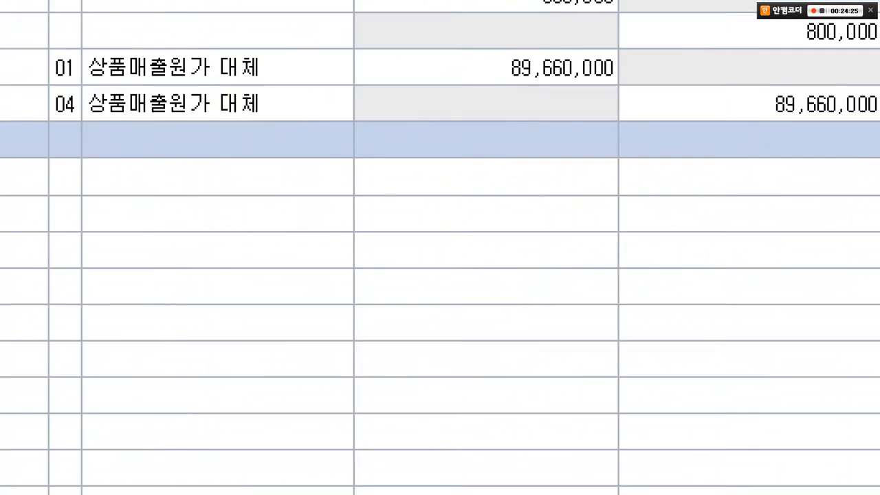
{"action": "mouse_move", "coordinate": [694, 149]}
{"action": "left_mouse_down"}
{"action": "mouse_move", "coordinate": [413, 161]}
{"action": "mouse_move", "coordinate": [293, 29]}
{"action": "mouse_move", "coordinate": [665, 86]}
{"action": "mouse_move", "coordinate": [639, 174]}
{"action": "left_mouse_up"}
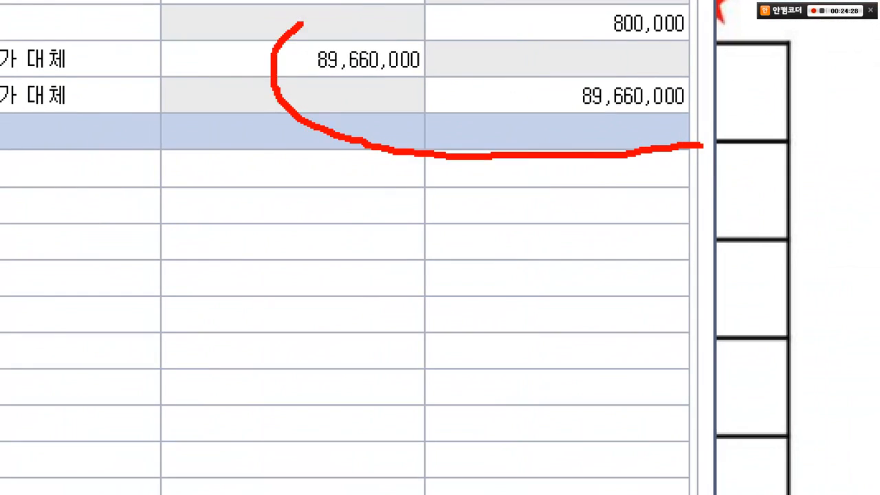
{"action": "left_click_drag", "start_coordinate": [512, 112], "coordinate": [438, 183]}
{"action": "left_click", "coordinate": [439, 140]}
{"action": "left_click_drag", "start_coordinate": [440, 143], "coordinate": [484, 227]}
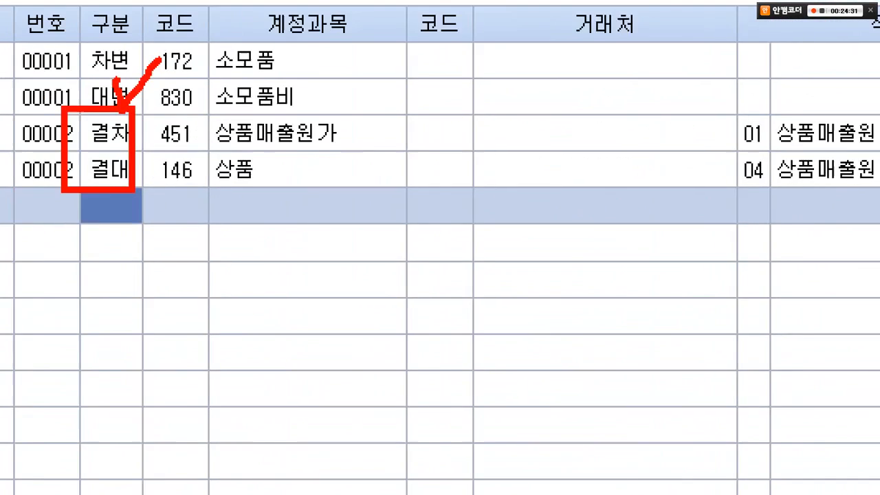
{"action": "mouse_move", "coordinate": [312, 194]}
{"action": "left_mouse_down"}
{"action": "mouse_move", "coordinate": [137, 200]}
{"action": "mouse_move", "coordinate": [192, 210]}
{"action": "left_mouse_up"}
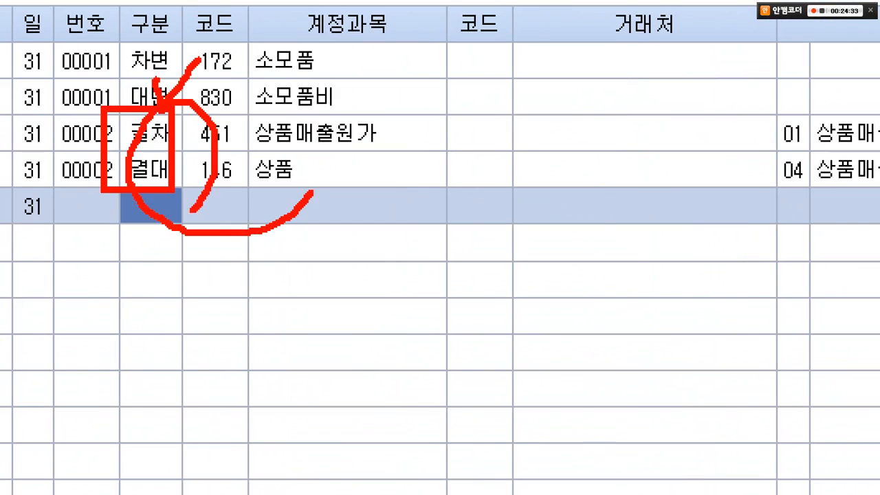
{"action": "key", "text": "Escape"}
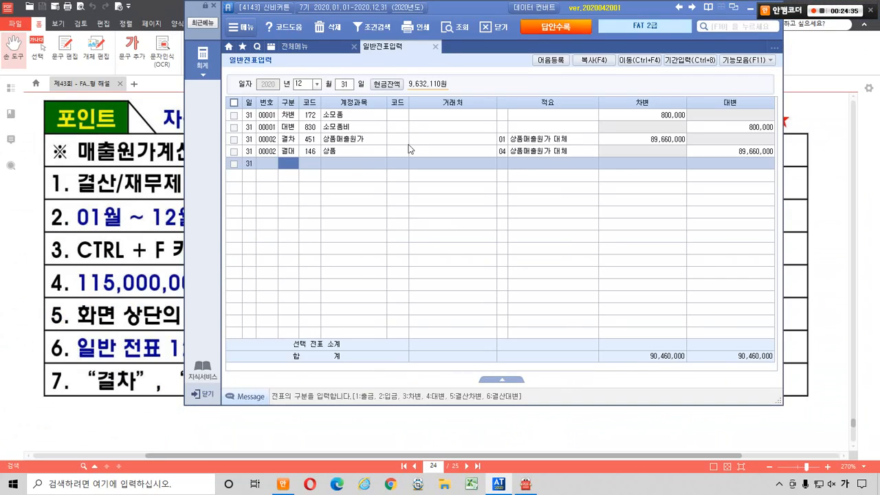
Close 일반전표입력, switch to the exam PDF in 알PDF and read the 지급어음현황 question on page 25
{"action": "left_click", "coordinate": [433, 47]}
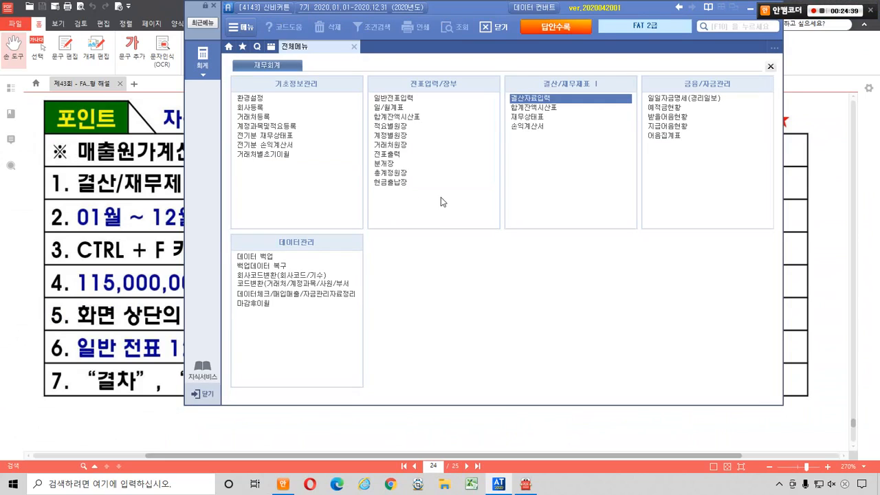
{"action": "left_click", "coordinate": [150, 415]}
{"action": "scroll", "coordinate": [151, 416], "scroll_direction": "down", "scroll_amount": 10}
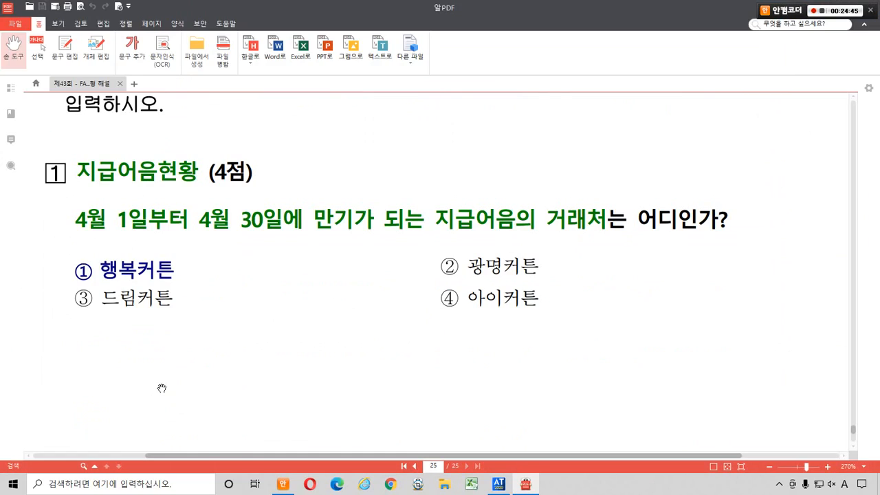
{"action": "mouse_move", "coordinate": [32, 149]}
{"action": "left_mouse_down"}
{"action": "mouse_move", "coordinate": [92, 180]}
{"action": "mouse_move", "coordinate": [262, 196]}
{"action": "left_mouse_up"}
{"action": "left_click_drag", "start_coordinate": [200, 137], "coordinate": [229, 127]}
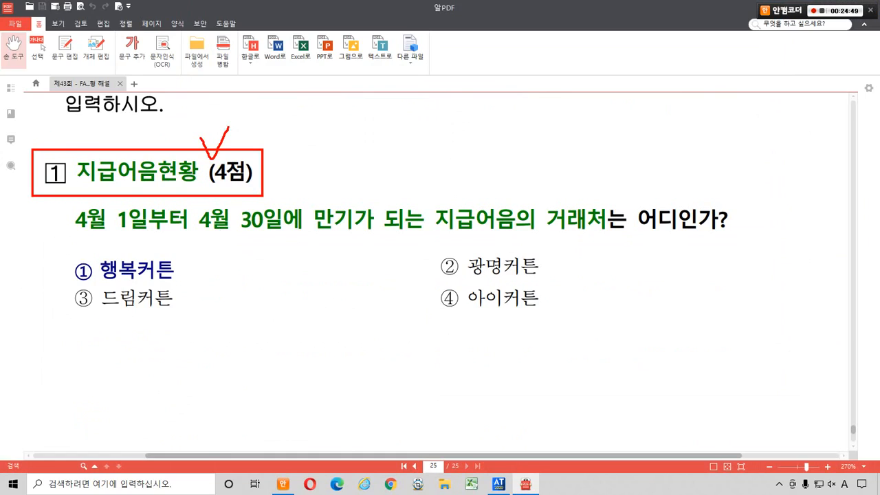
{"action": "key", "text": "Escape"}
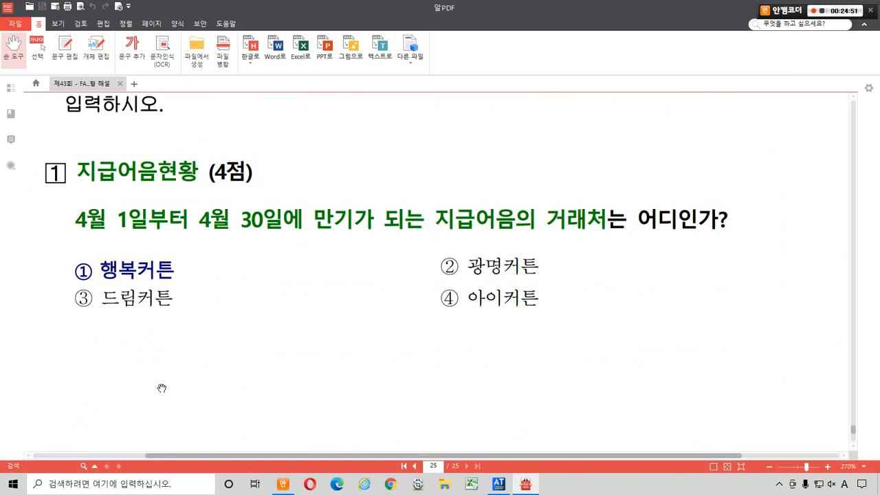
Switch back to the accounting program and locate 지급어음현황 in the 금융/자금관리 group
{"action": "key", "text": "alt+Tab"}
{"action": "key", "text": "ctrl+1"}
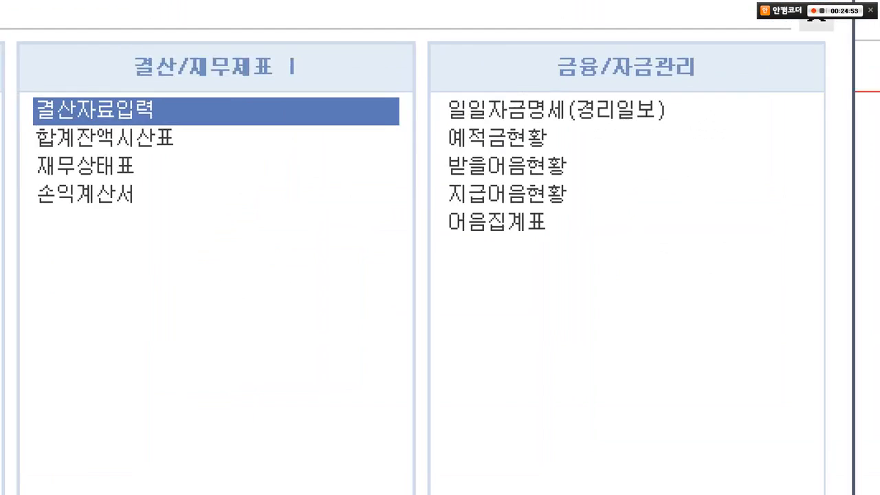
{"action": "left_click", "coordinate": [652, 162]}
{"action": "left_click_drag", "start_coordinate": [319, 172], "coordinate": [486, 216]}
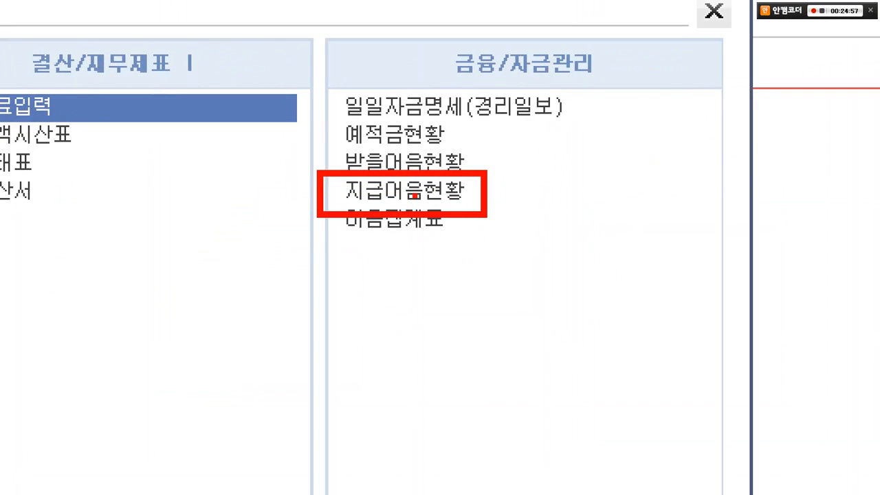
{"action": "left_click_drag", "start_coordinate": [415, 196], "coordinate": [447, 299]}
{"action": "key", "text": "Escape"}
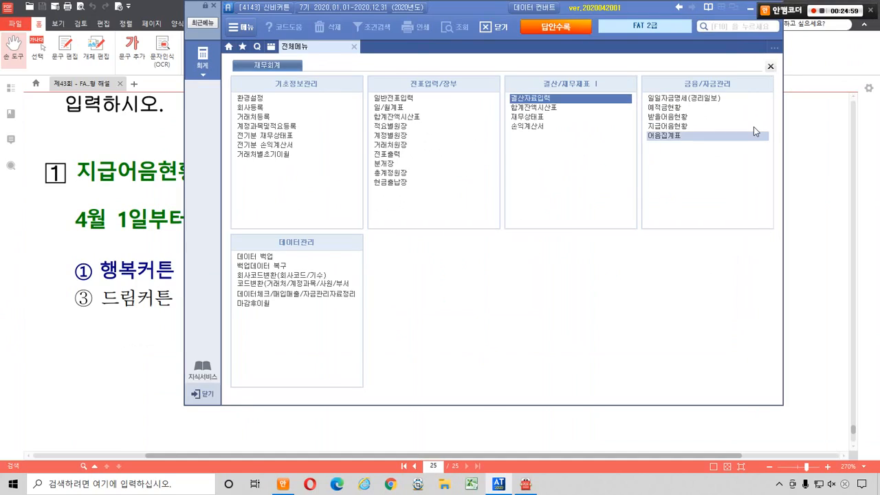
Search the program menus for "지급어" and open 지급어음현황
{"action": "key", "text": "ctrl+1"}
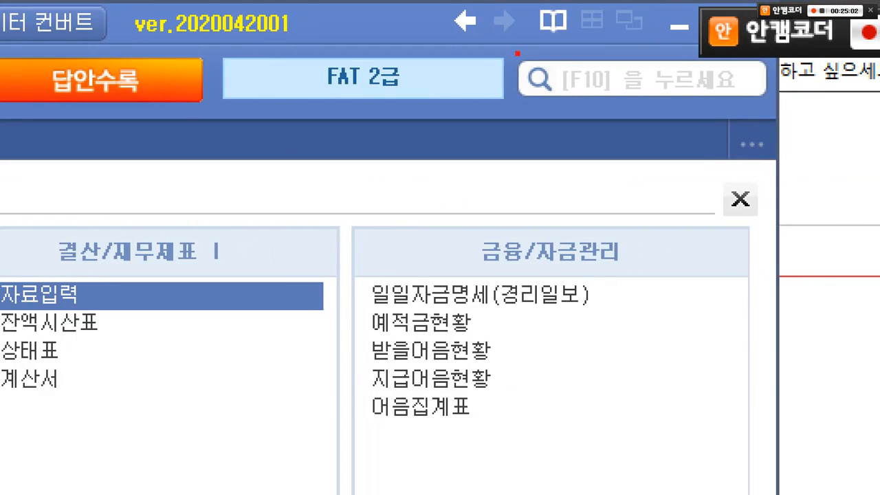
{"action": "left_click_drag", "start_coordinate": [495, 44], "coordinate": [765, 121]}
{"action": "key", "text": "Escape"}
{"action": "left_click", "coordinate": [733, 24]}
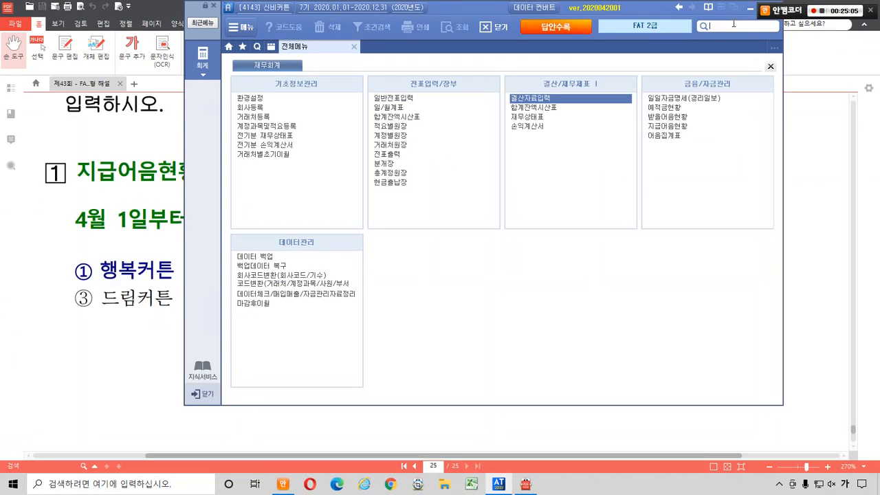
{"action": "type", "text": "지급어"}
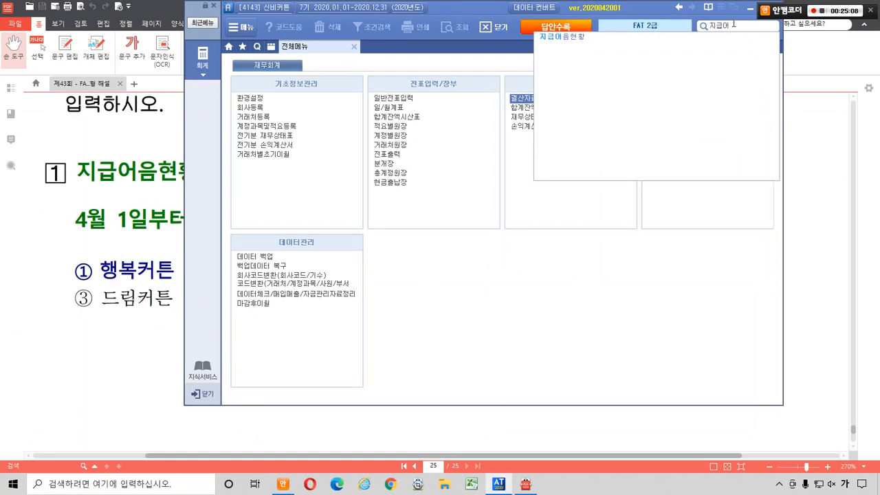
{"action": "key", "text": "ctrl+1"}
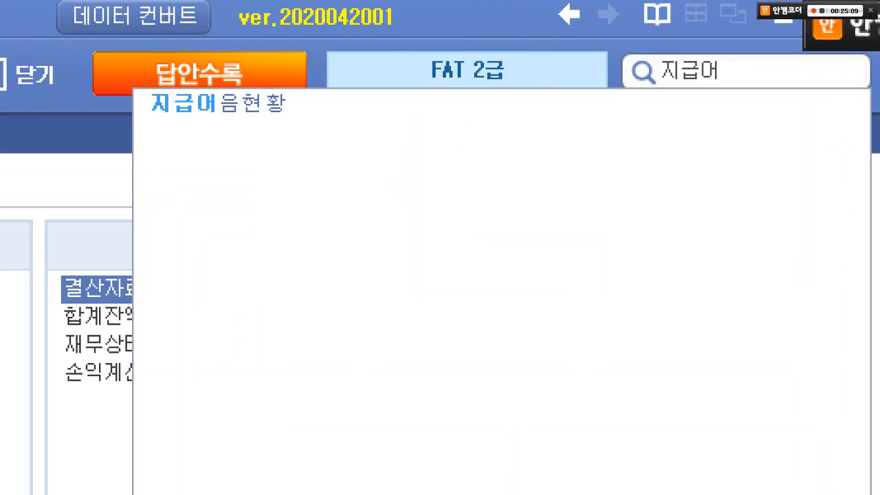
{"action": "mouse_move", "coordinate": [123, 73]}
{"action": "left_mouse_down"}
{"action": "mouse_move", "coordinate": [263, 125]}
{"action": "mouse_move", "coordinate": [310, 133]}
{"action": "mouse_move", "coordinate": [305, 155]}
{"action": "mouse_move", "coordinate": [320, 194]}
{"action": "left_mouse_up"}
{"action": "key", "text": "Escape"}
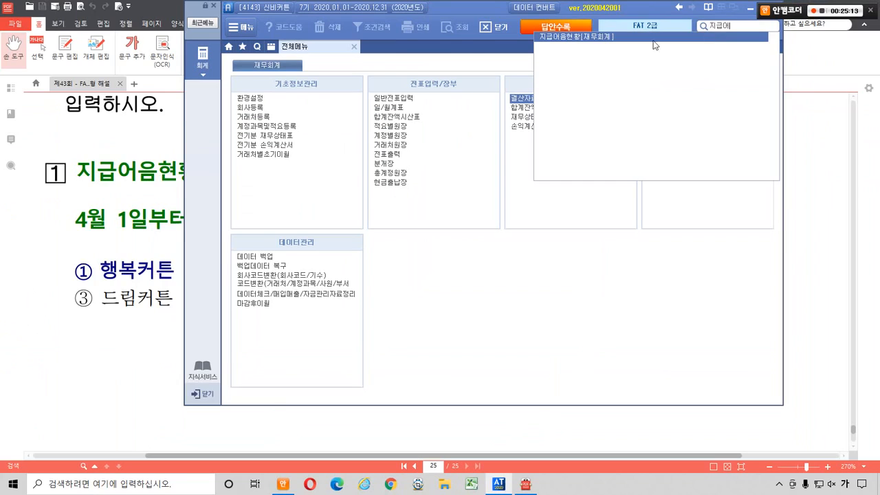
{"action": "left_click", "coordinate": [574, 36]}
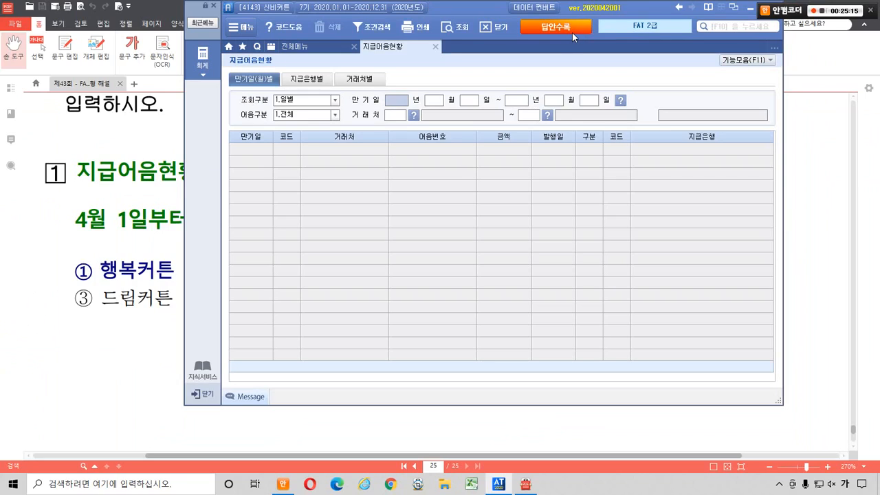
Check the period in the PDF question and set the 만기일 range from 2020-04-01 to 2020-04-30
{"action": "left_click", "coordinate": [92, 233]}
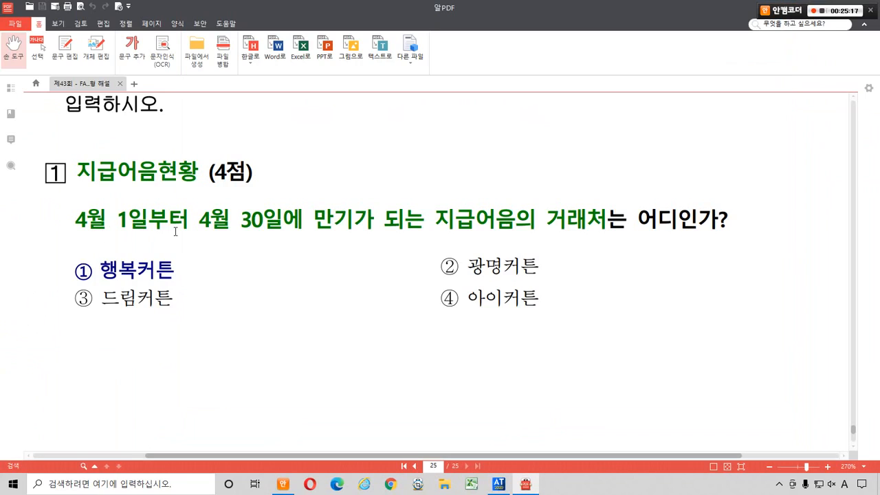
{"action": "key", "text": "alt+Tab"}
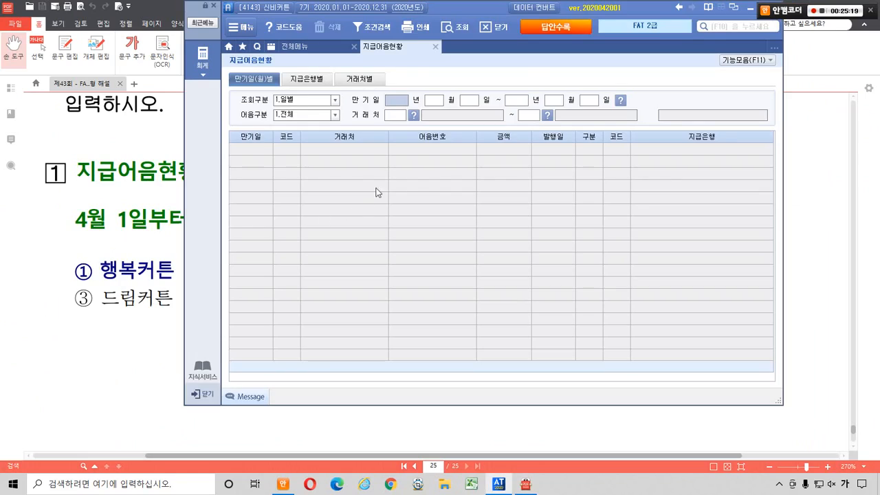
{"action": "key", "text": "ctrl+1"}
{"action": "left_click", "coordinate": [400, 89]}
{"action": "left_click_drag", "start_coordinate": [224, 86], "coordinate": [339, 165]}
{"action": "key", "text": "Escape"}
{"action": "left_click", "coordinate": [395, 100]}
{"action": "type", "text": "20200401"}
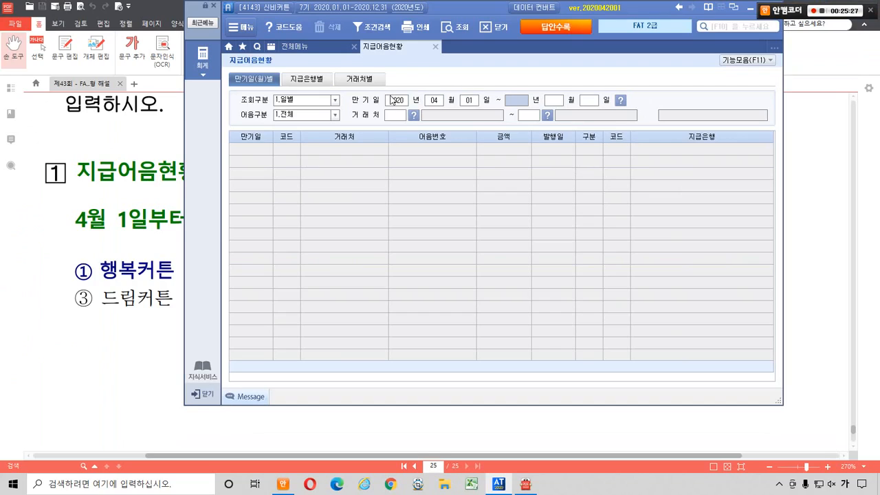
{"action": "type", "text": "202004"}
{"action": "type", "text": "30"}
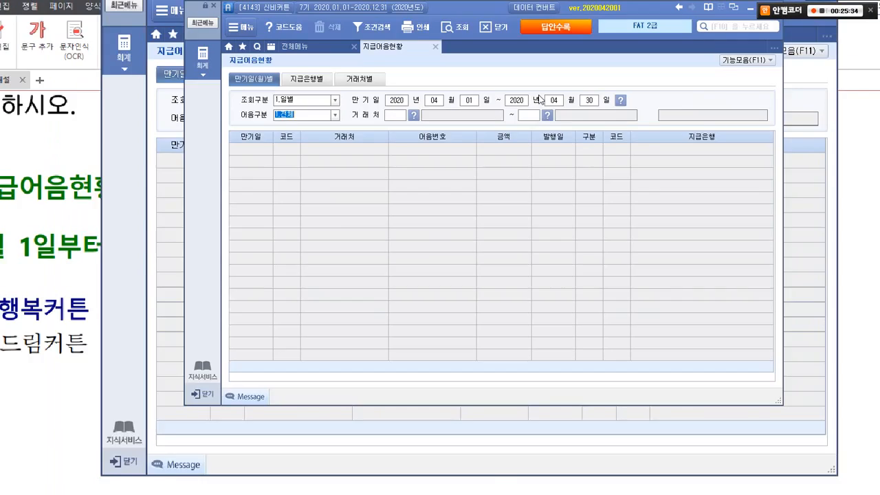
Reread the maturity period condition in the PDF question and return to 지급어음현황 in the accounting program
{"action": "left_click", "coordinate": [89, 289]}
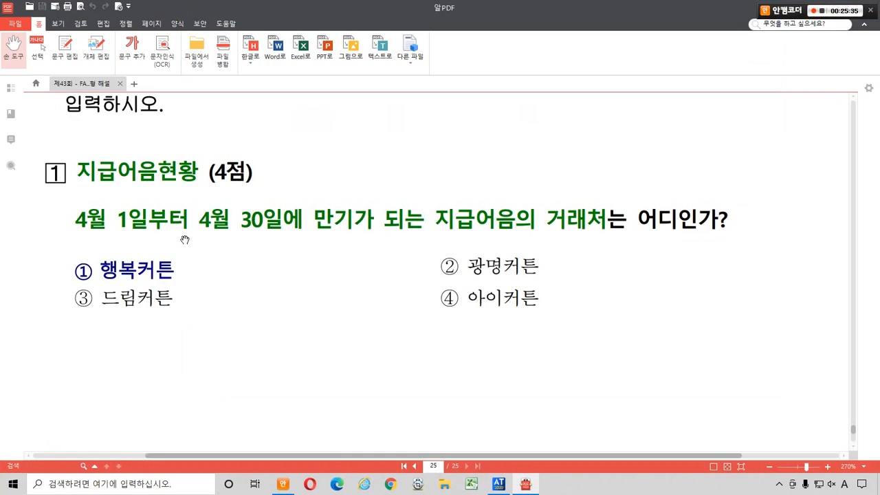
{"action": "left_click_drag", "start_coordinate": [64, 205], "coordinate": [278, 235]}
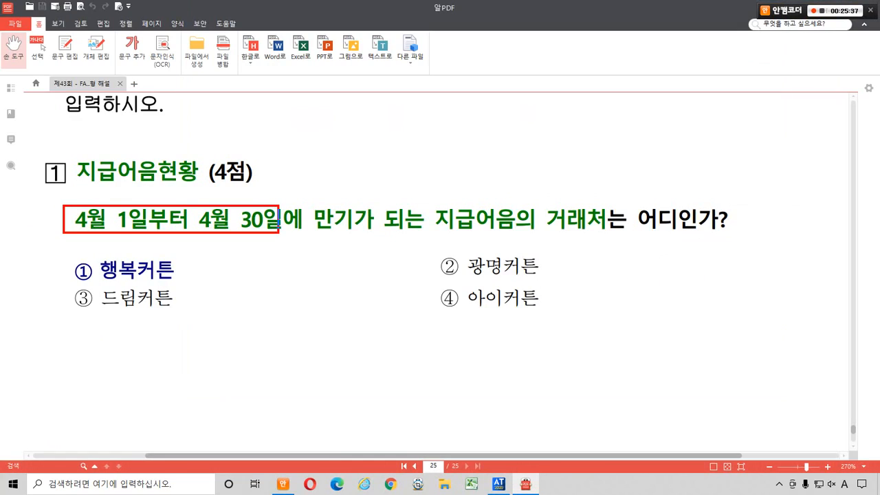
{"action": "mouse_move", "coordinate": [355, 236]}
{"action": "left_mouse_down"}
{"action": "mouse_move", "coordinate": [301, 196]}
{"action": "mouse_move", "coordinate": [354, 236]}
{"action": "left_mouse_up"}
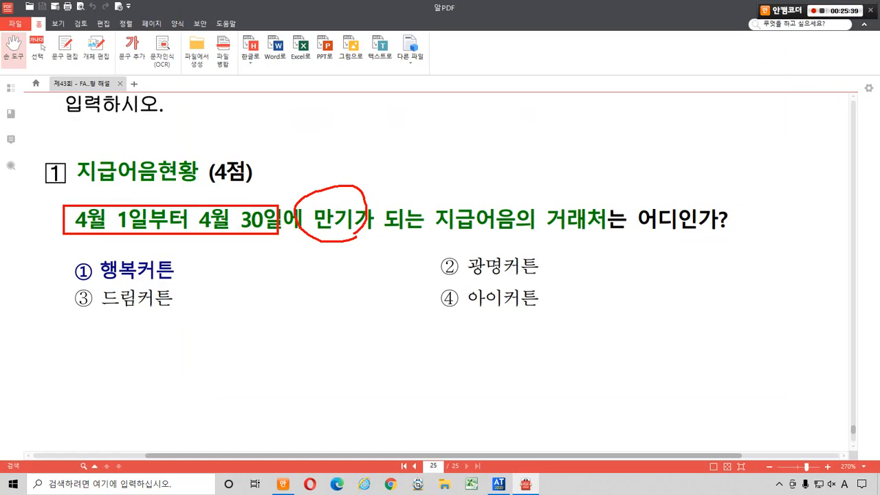
{"action": "key", "text": "Escape"}
{"action": "key", "text": "alt+Tab"}
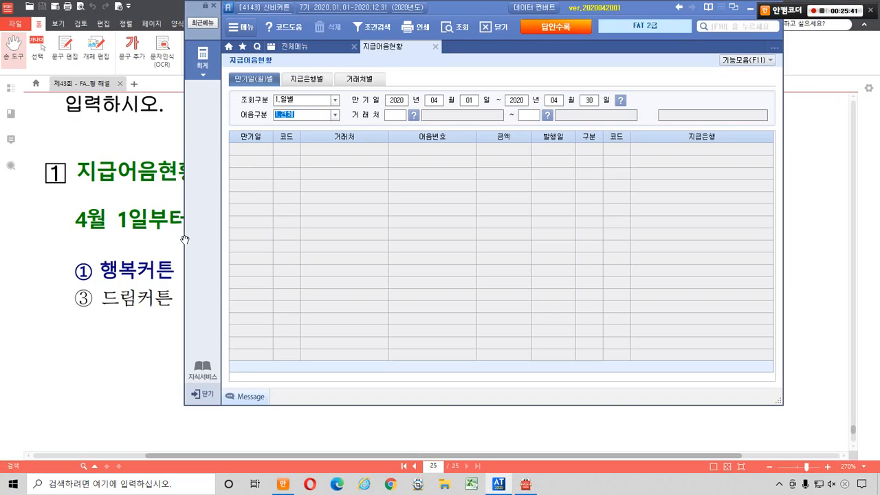
Review the 만기일(월)별 view and the 어음구분 setting of the notes payable inquiry
{"action": "key", "text": "ctrl+1"}
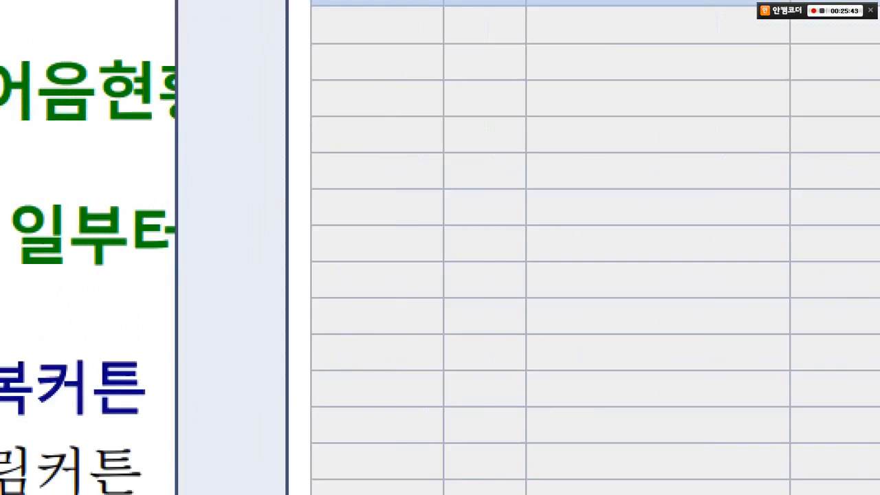
{"action": "left_click", "coordinate": [245, 131]}
{"action": "left_click_drag", "start_coordinate": [227, 143], "coordinate": [191, 120]}
{"action": "key", "text": "Escape"}
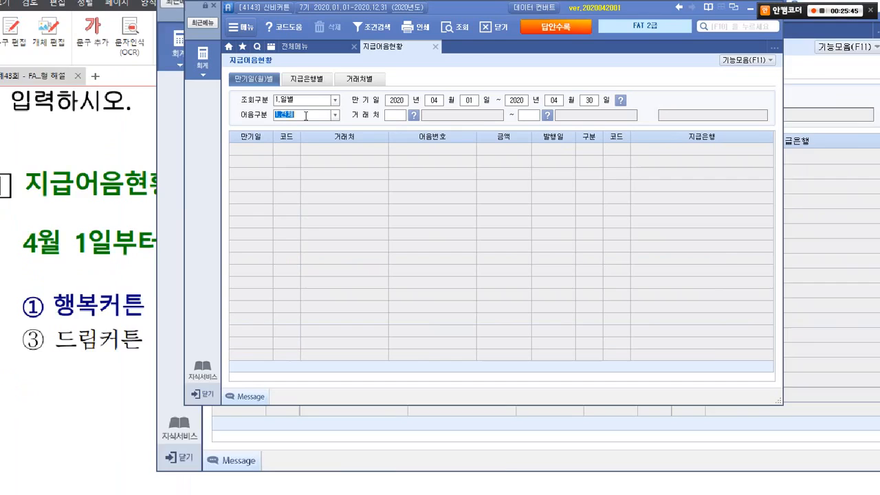
{"action": "left_click", "coordinate": [333, 115]}
{"action": "left_click", "coordinate": [333, 115]}
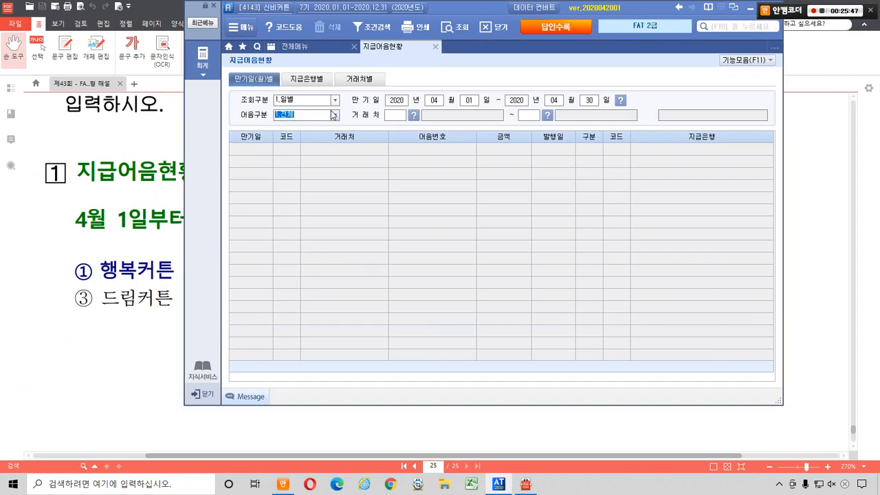
{"action": "key", "text": "ctrl+1"}
{"action": "left_click", "coordinate": [213, 91]}
{"action": "mouse_move", "coordinate": [201, 127]}
{"action": "left_mouse_down"}
{"action": "mouse_move", "coordinate": [112, 108]}
{"action": "mouse_move", "coordinate": [209, 118]}
{"action": "mouse_move", "coordinate": [181, 133]}
{"action": "left_mouse_up"}
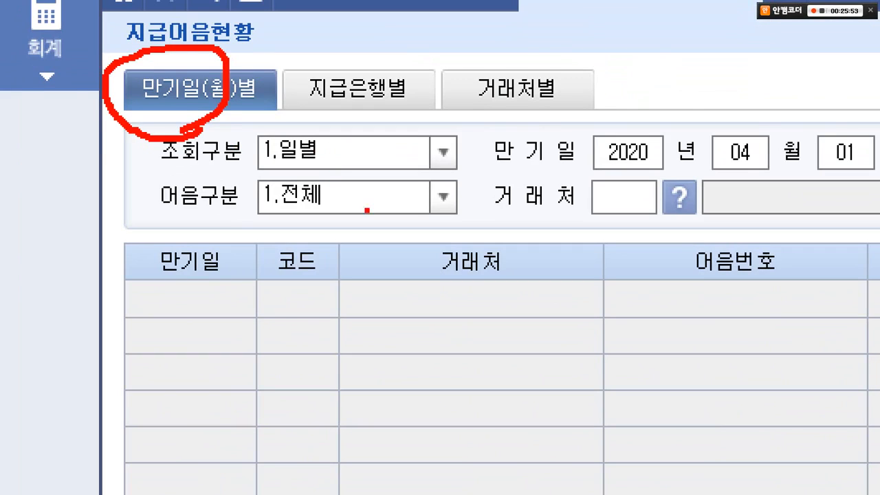
{"action": "key", "text": "Escape"}
Run the inquiry with 어음구분 1.전체 and the 거래처 range starting from 처음, and view the resulting note
{"action": "key", "text": "Return"}
{"action": "key", "text": "Return"}
{"action": "key", "text": "Return"}
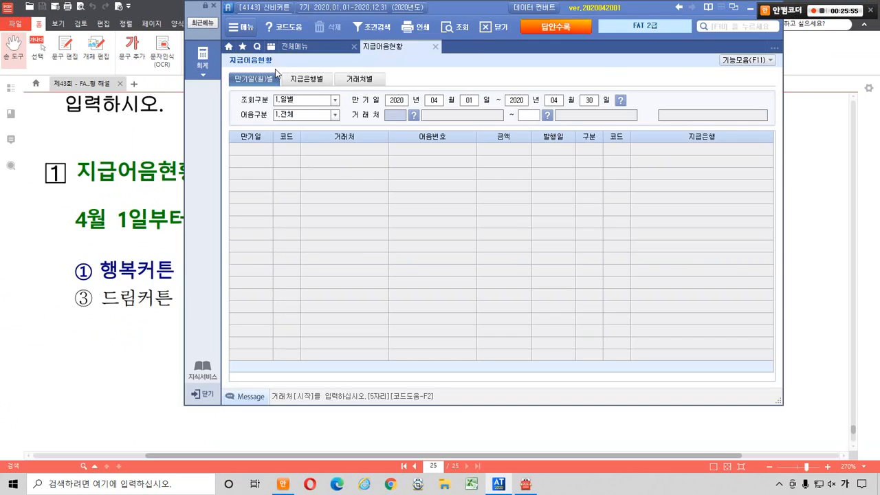
{"action": "key", "text": "ctrl+1"}
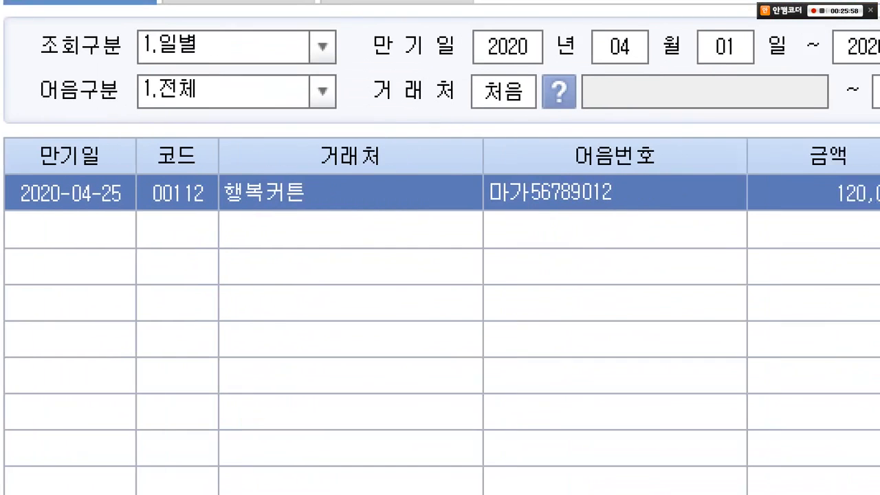
Examine the 만기일, 거래처, 어음번호 and 금액 of the note listed in 지급어음현황
{"action": "left_click", "coordinate": [346, 125]}
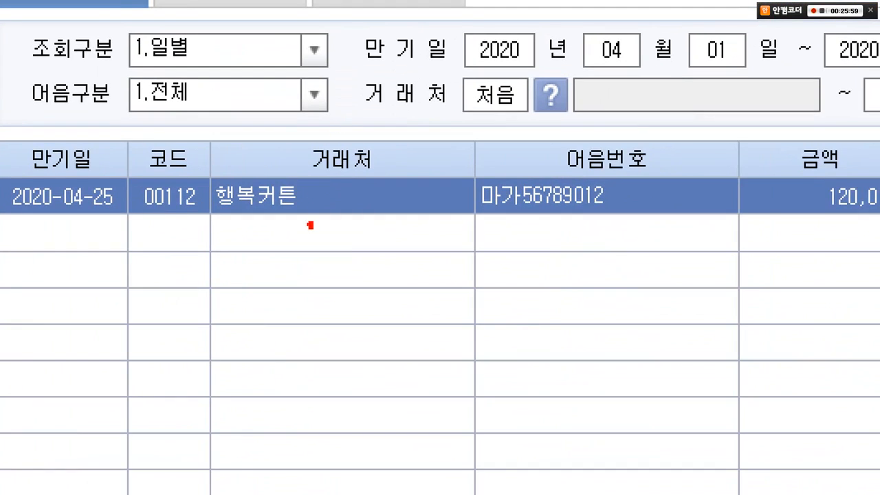
{"action": "mouse_move", "coordinate": [147, 238]}
{"action": "left_mouse_down"}
{"action": "mouse_move", "coordinate": [28, 238]}
{"action": "mouse_move", "coordinate": [52, 122]}
{"action": "mouse_move", "coordinate": [112, 200]}
{"action": "mouse_move", "coordinate": [96, 228]}
{"action": "left_mouse_up"}
{"action": "mouse_move", "coordinate": [309, 225]}
{"action": "left_mouse_down"}
{"action": "mouse_move", "coordinate": [276, 233]}
{"action": "mouse_move", "coordinate": [204, 165]}
{"action": "mouse_move", "coordinate": [292, 222]}
{"action": "left_mouse_up"}
{"action": "right_click", "coordinate": [368, 303]}
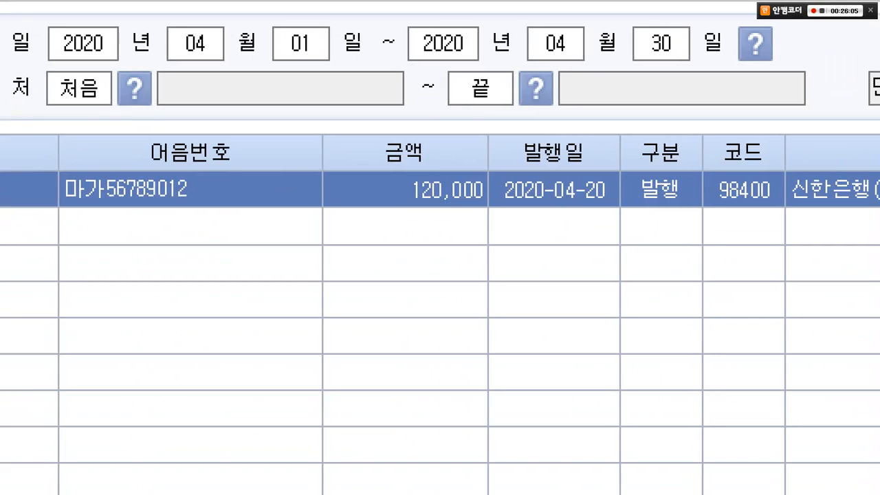
{"action": "left_click_drag", "start_coordinate": [197, 150], "coordinate": [158, 200]}
{"action": "mouse_move", "coordinate": [457, 221]}
{"action": "left_mouse_down"}
{"action": "mouse_move", "coordinate": [421, 236]}
{"action": "mouse_move", "coordinate": [481, 146]}
{"action": "mouse_move", "coordinate": [467, 222]}
{"action": "left_mouse_up"}
{"action": "key", "text": "Escape"}
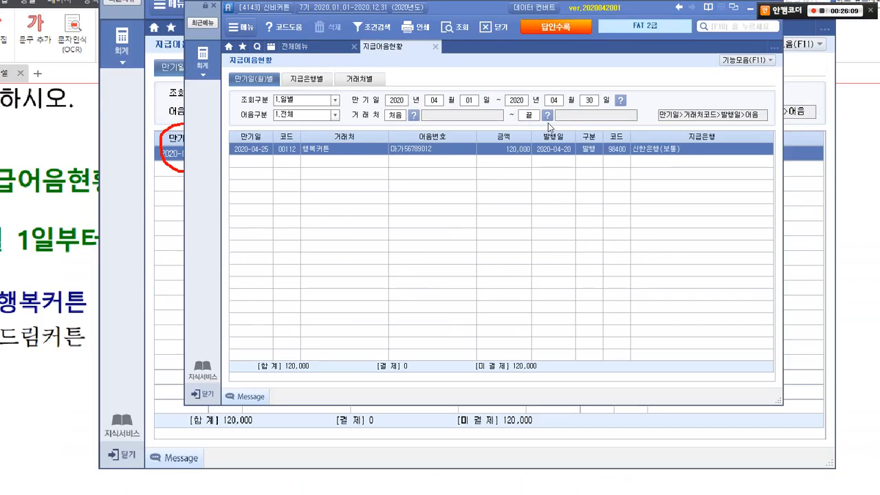
Switch to the PDF question and compare its 지급어음 거래처 condition with the answer choices
{"action": "key", "text": "alt+Tab"}
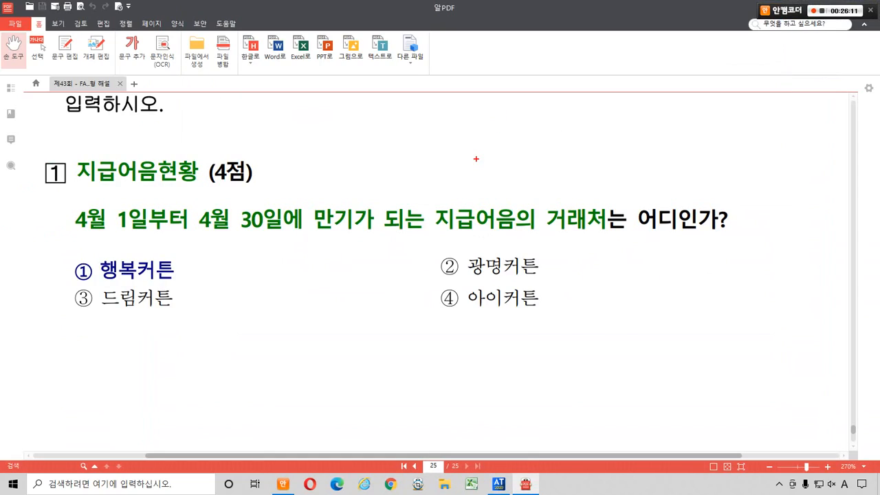
{"action": "mouse_move", "coordinate": [312, 202]}
{"action": "left_mouse_down"}
{"action": "mouse_move", "coordinate": [349, 207]}
{"action": "mouse_move", "coordinate": [398, 233]}
{"action": "mouse_move", "coordinate": [614, 236]}
{"action": "mouse_move", "coordinate": [565, 252]}
{"action": "mouse_move", "coordinate": [568, 193]}
{"action": "mouse_move", "coordinate": [603, 233]}
{"action": "left_mouse_up"}
{"action": "mouse_move", "coordinate": [189, 277]}
{"action": "left_mouse_down"}
{"action": "mouse_move", "coordinate": [118, 280]}
{"action": "mouse_move", "coordinate": [170, 270]}
{"action": "left_mouse_up"}
{"action": "key", "text": "Escape"}
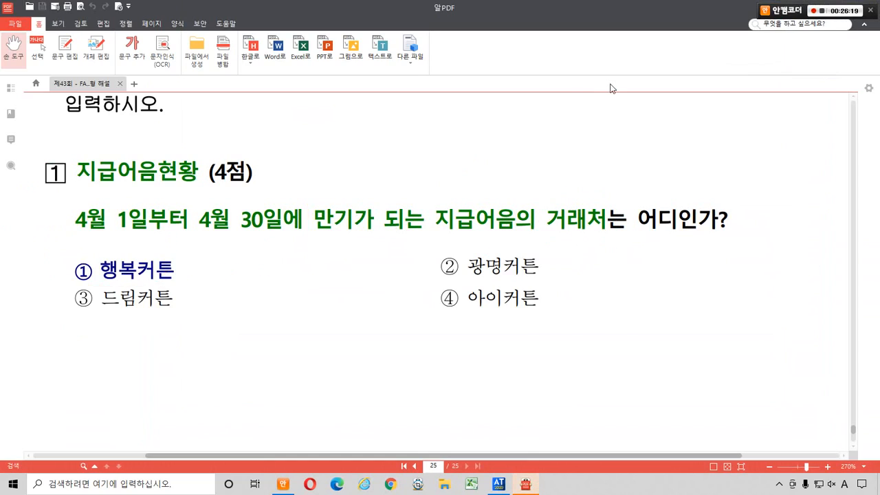
{"action": "key", "text": "ctrl+1"}
{"action": "key", "text": "Escape"}
Return to 지급어음현황 in the accounting program and recheck the 거래처 of the note in the results
{"action": "key", "text": "alt+Tab"}
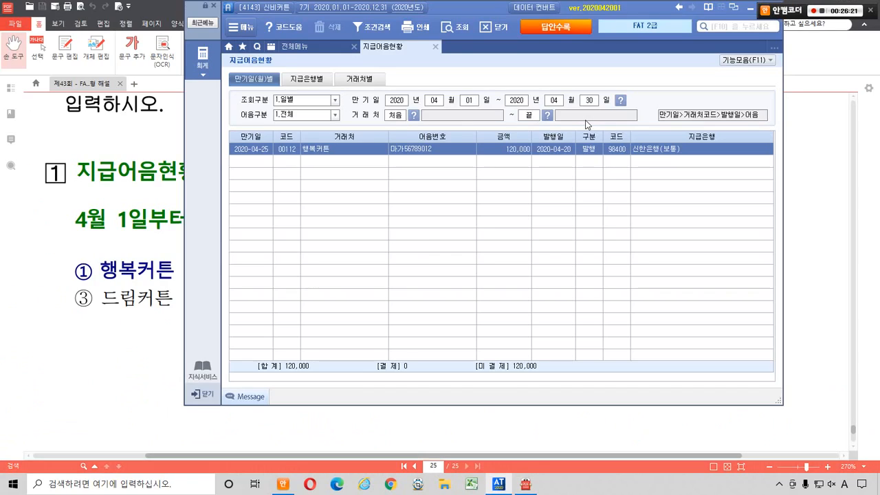
{"action": "key", "text": "ctrl+1"}
{"action": "left_click", "coordinate": [301, 176]}
{"action": "mouse_move", "coordinate": [390, 135]}
{"action": "left_mouse_down"}
{"action": "mouse_move", "coordinate": [335, 137]}
{"action": "mouse_move", "coordinate": [364, 180]}
{"action": "left_mouse_up"}
{"action": "key", "text": "Escape"}
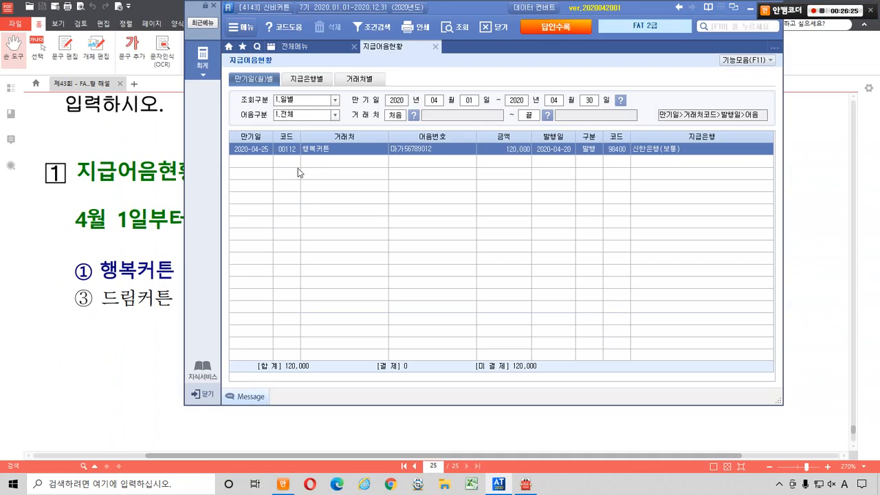